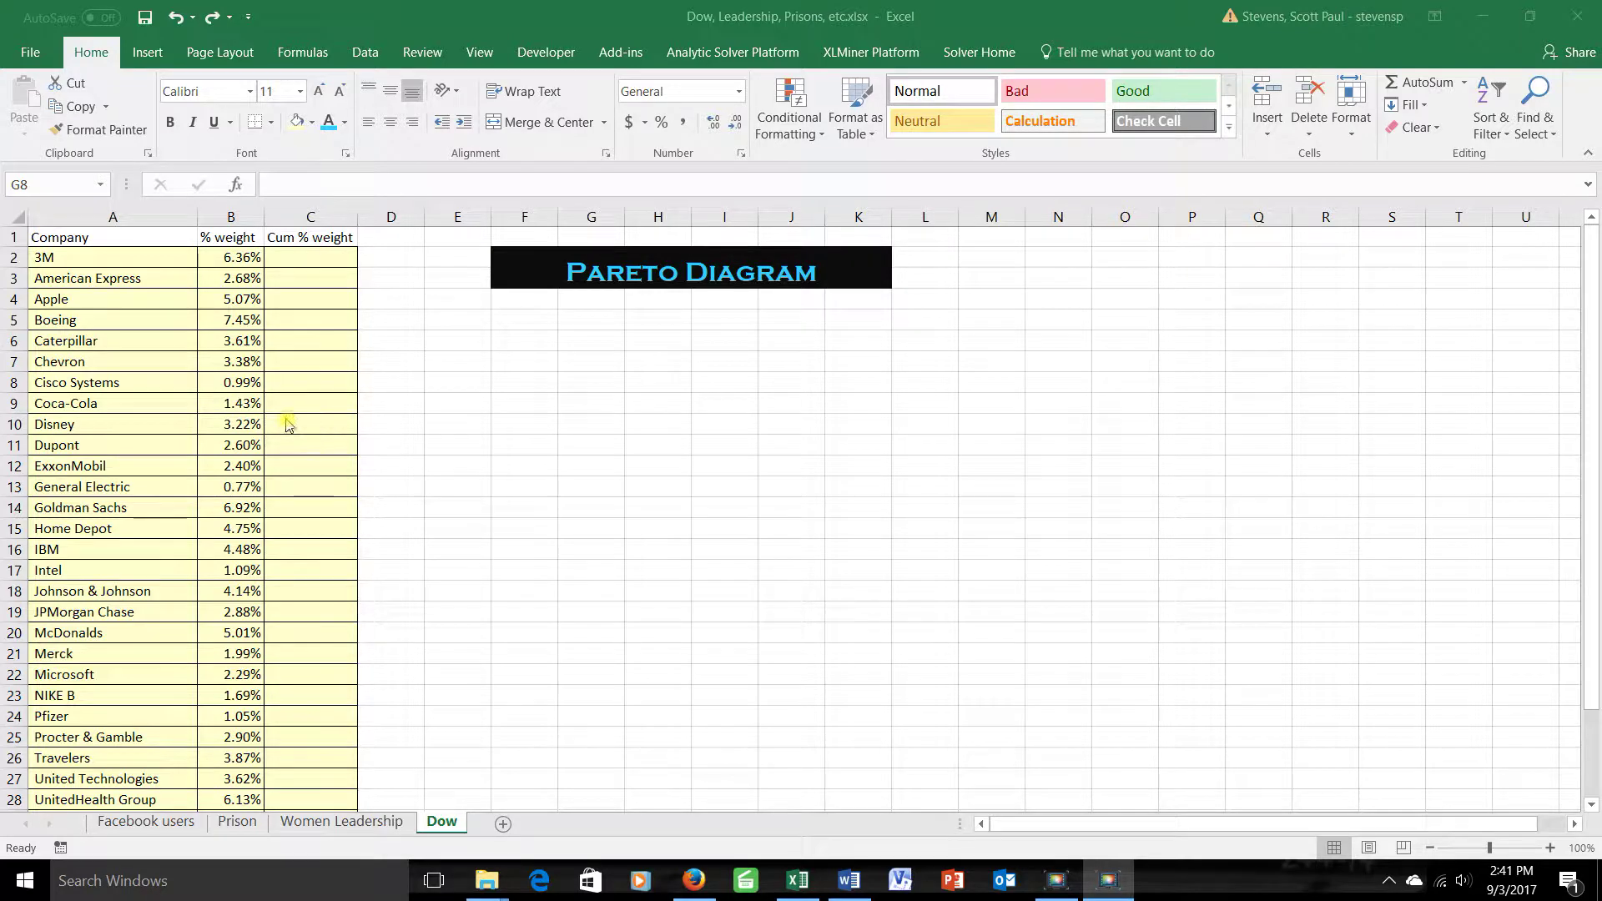
# Select the Company and % weight columns, cells A1 through B31
pyautogui.click(110, 422)
pyautogui.click(110, 422)
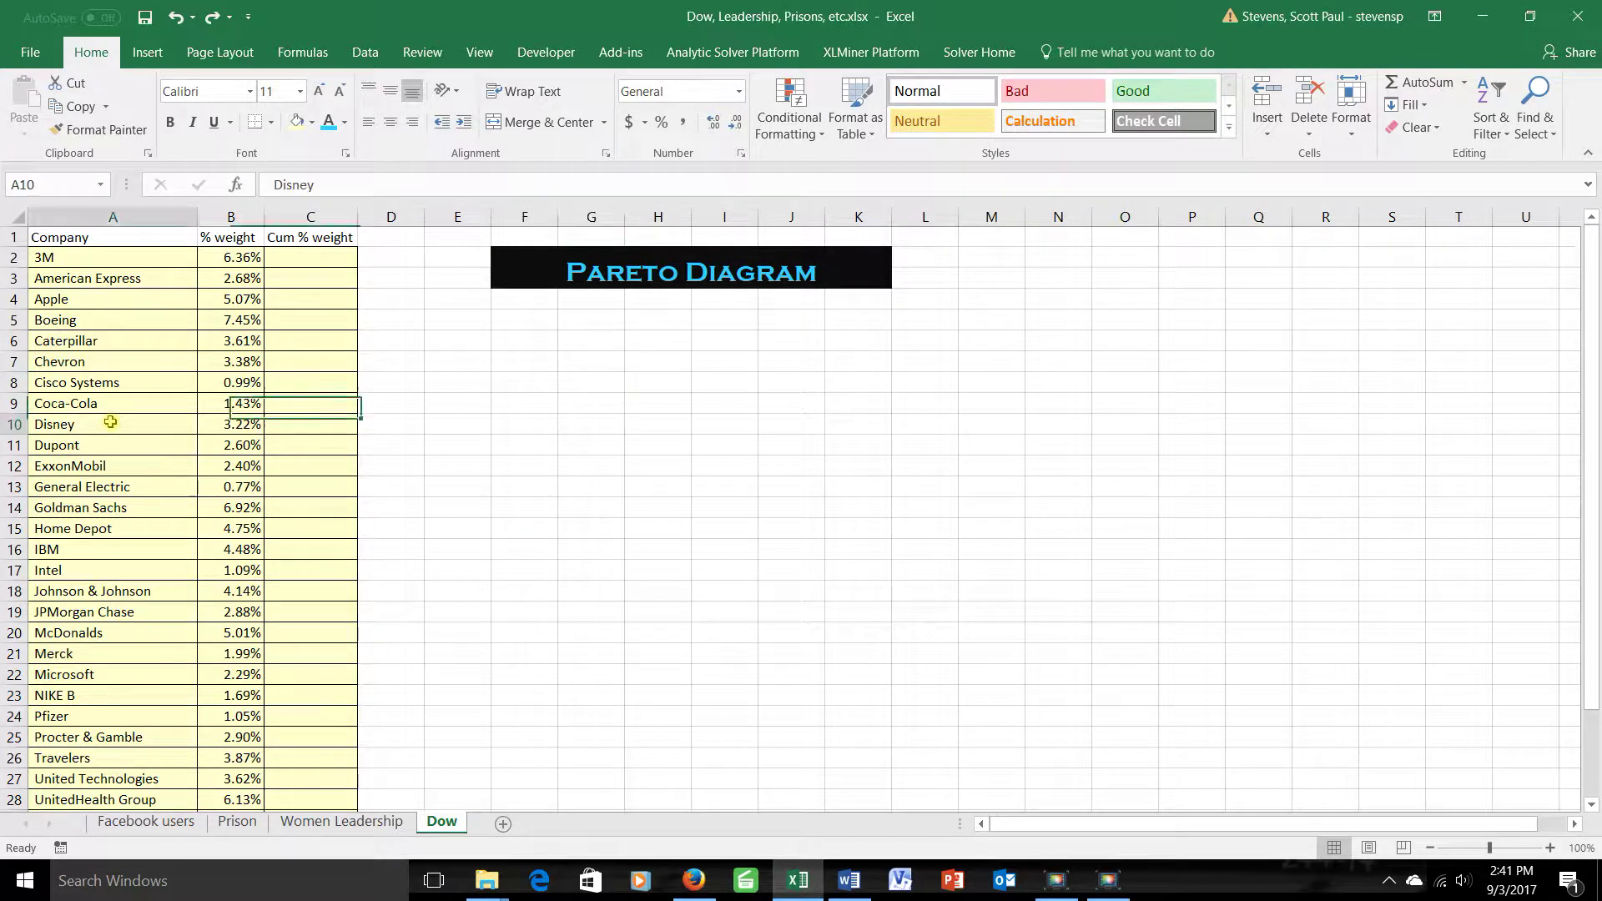
pyautogui.scroll(-1, 118, 365)
pyautogui.scroll(-3, 119, 366)
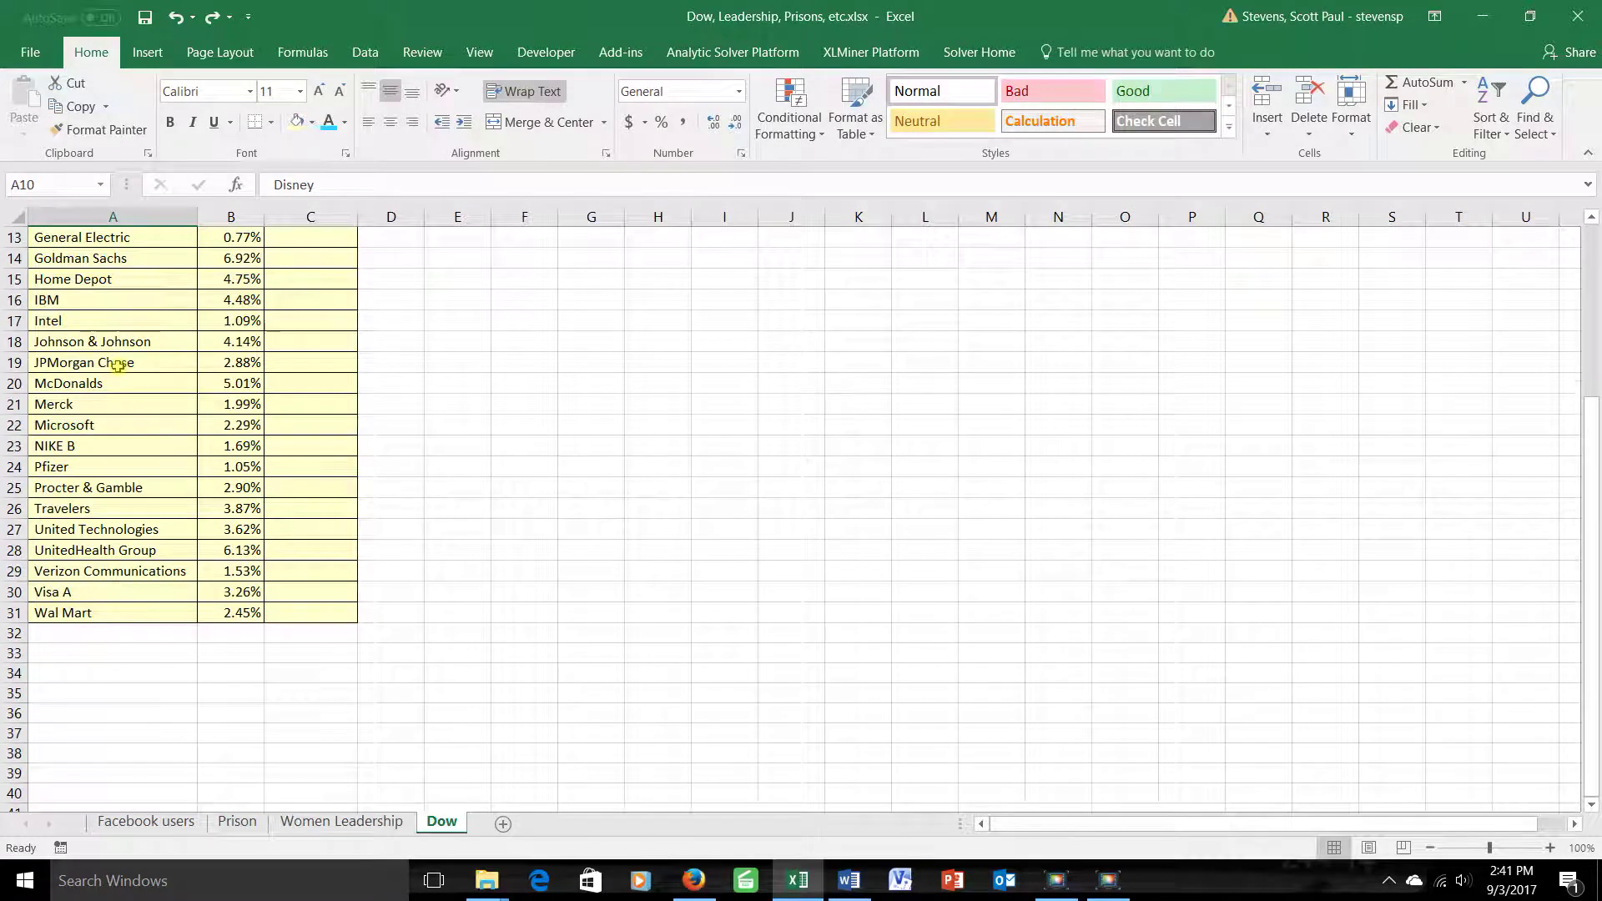
pyautogui.scroll(4, 119, 365)
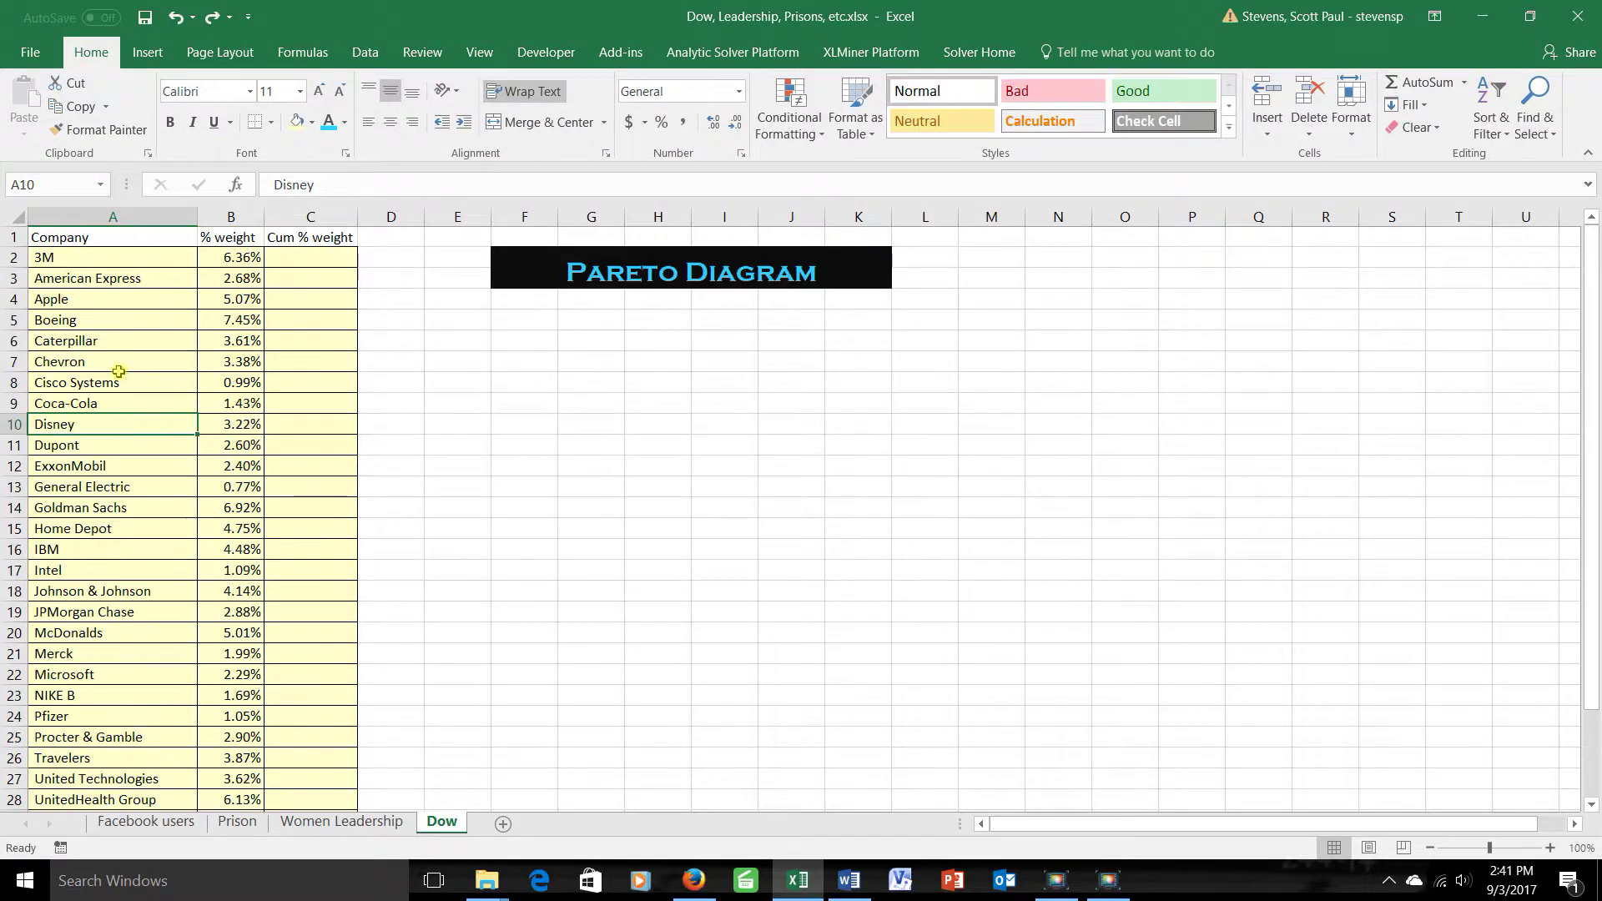
pyautogui.click(215, 261)
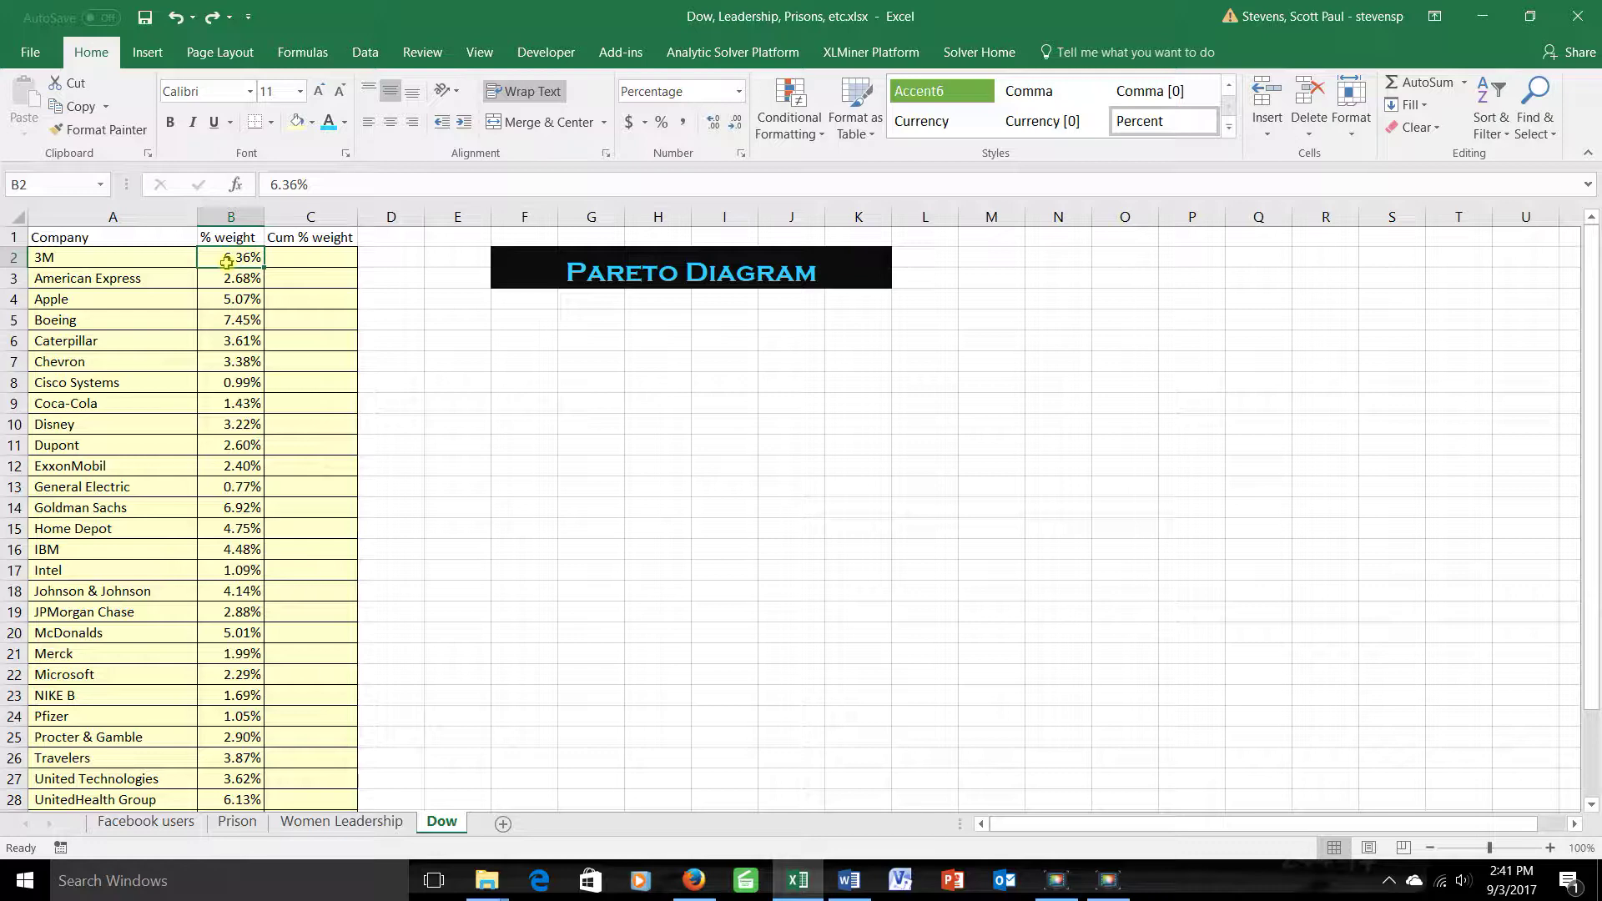
pyautogui.click(47, 261)
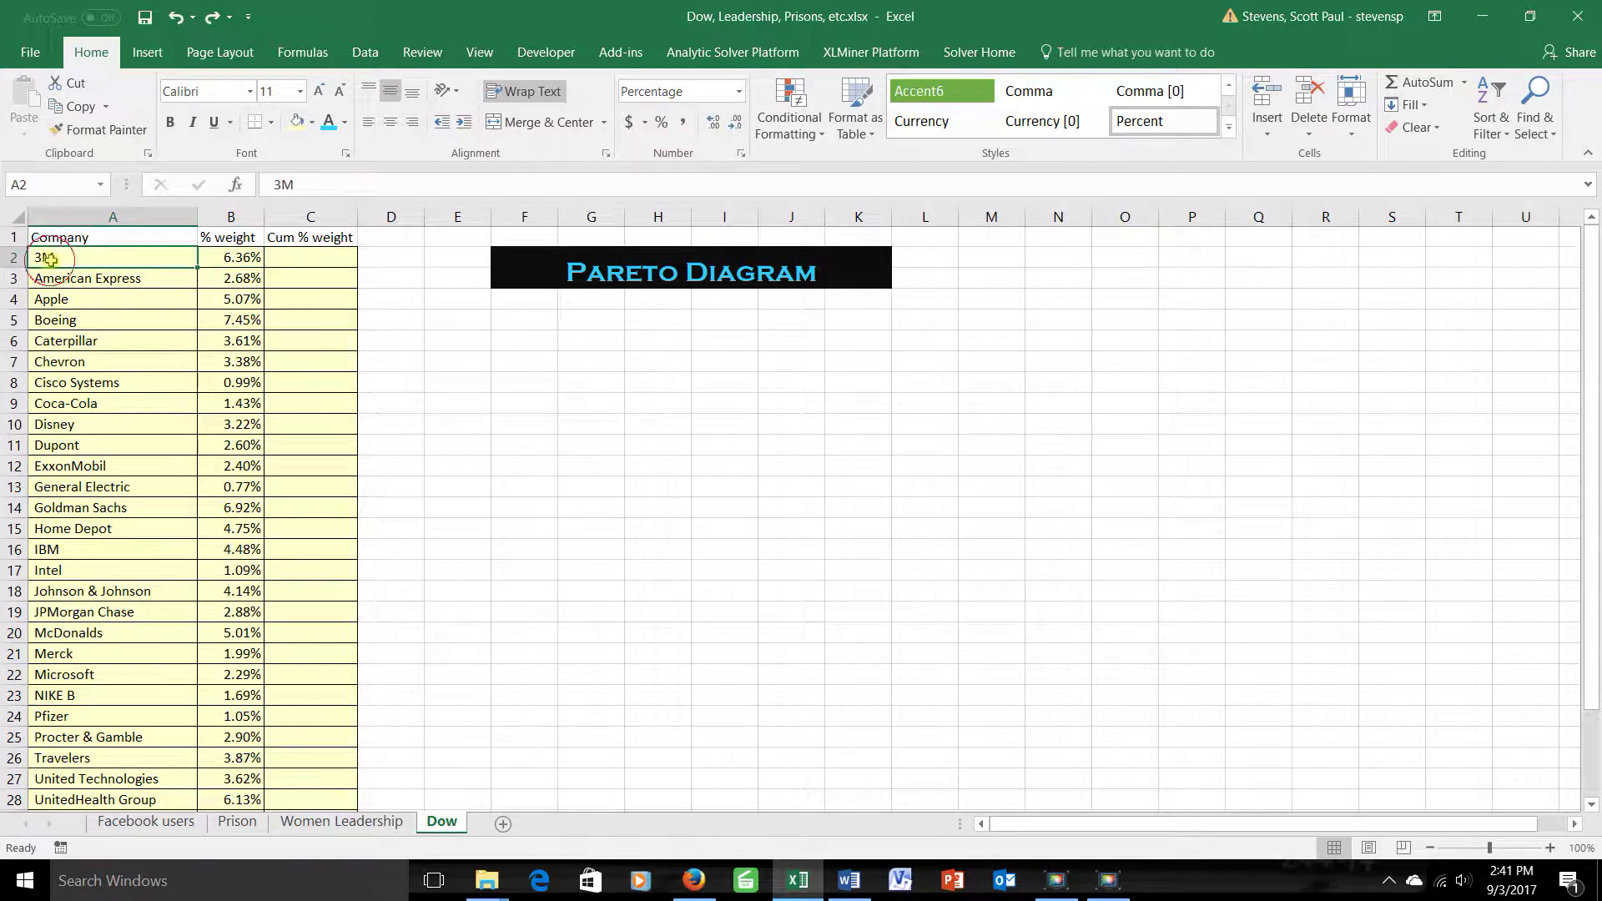
pyautogui.moveTo(45, 239); pyautogui.dragTo(257, 783)
# Sort the table by % weight, Largest to Smallest, so Boeing's 7.45% is first
pyautogui.scroll(2, 275, 734)
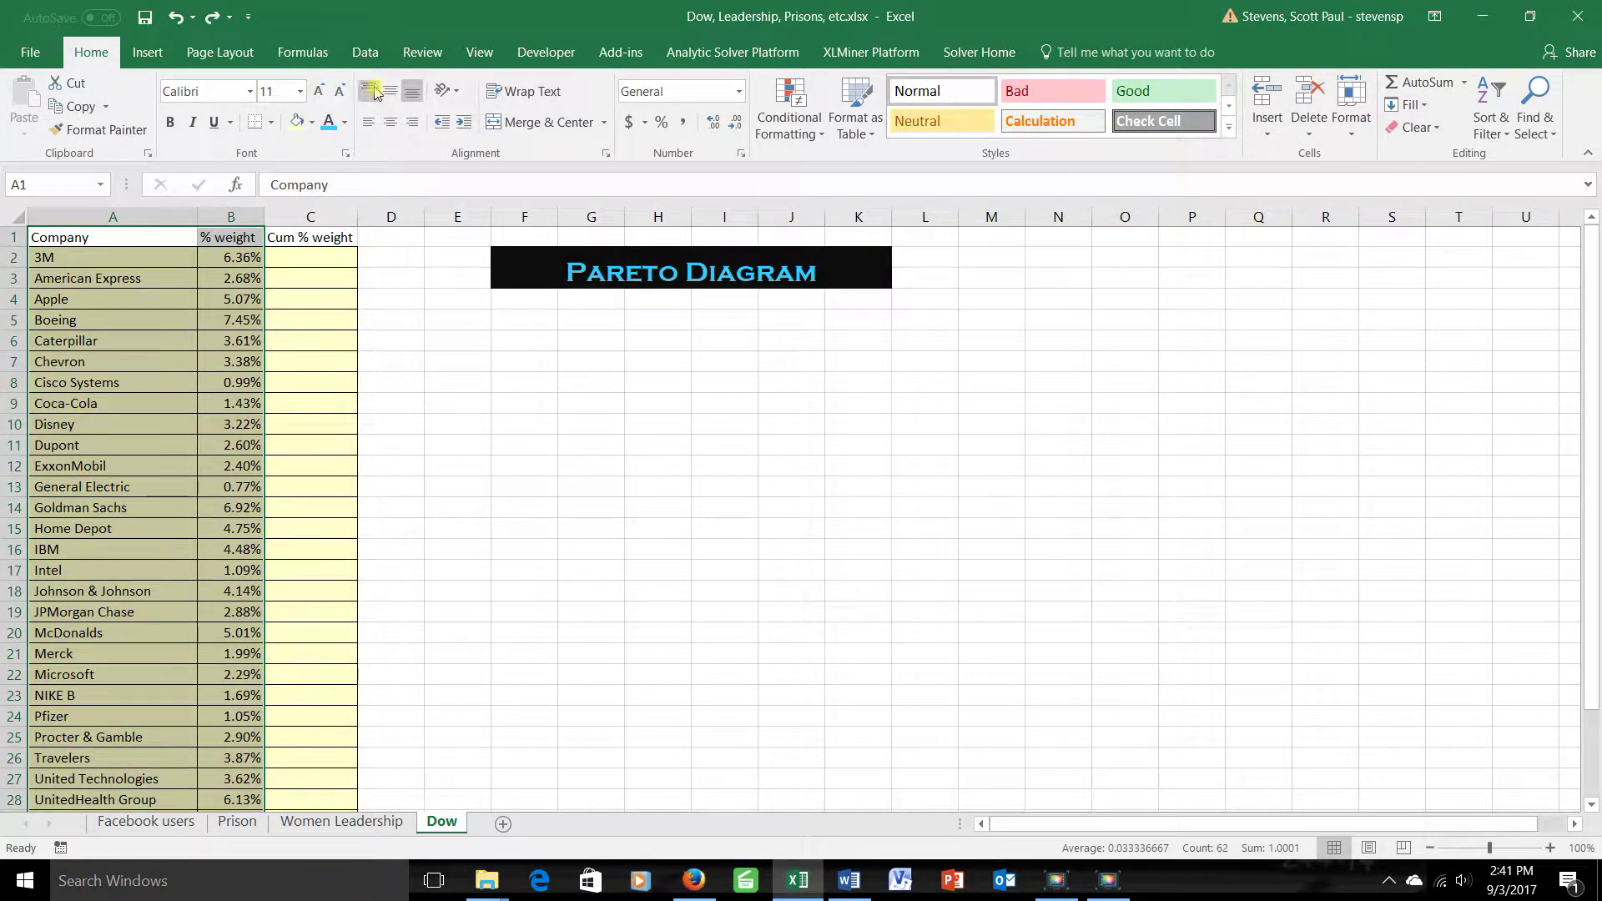
pyautogui.click(364, 51)
pyautogui.click(571, 104)
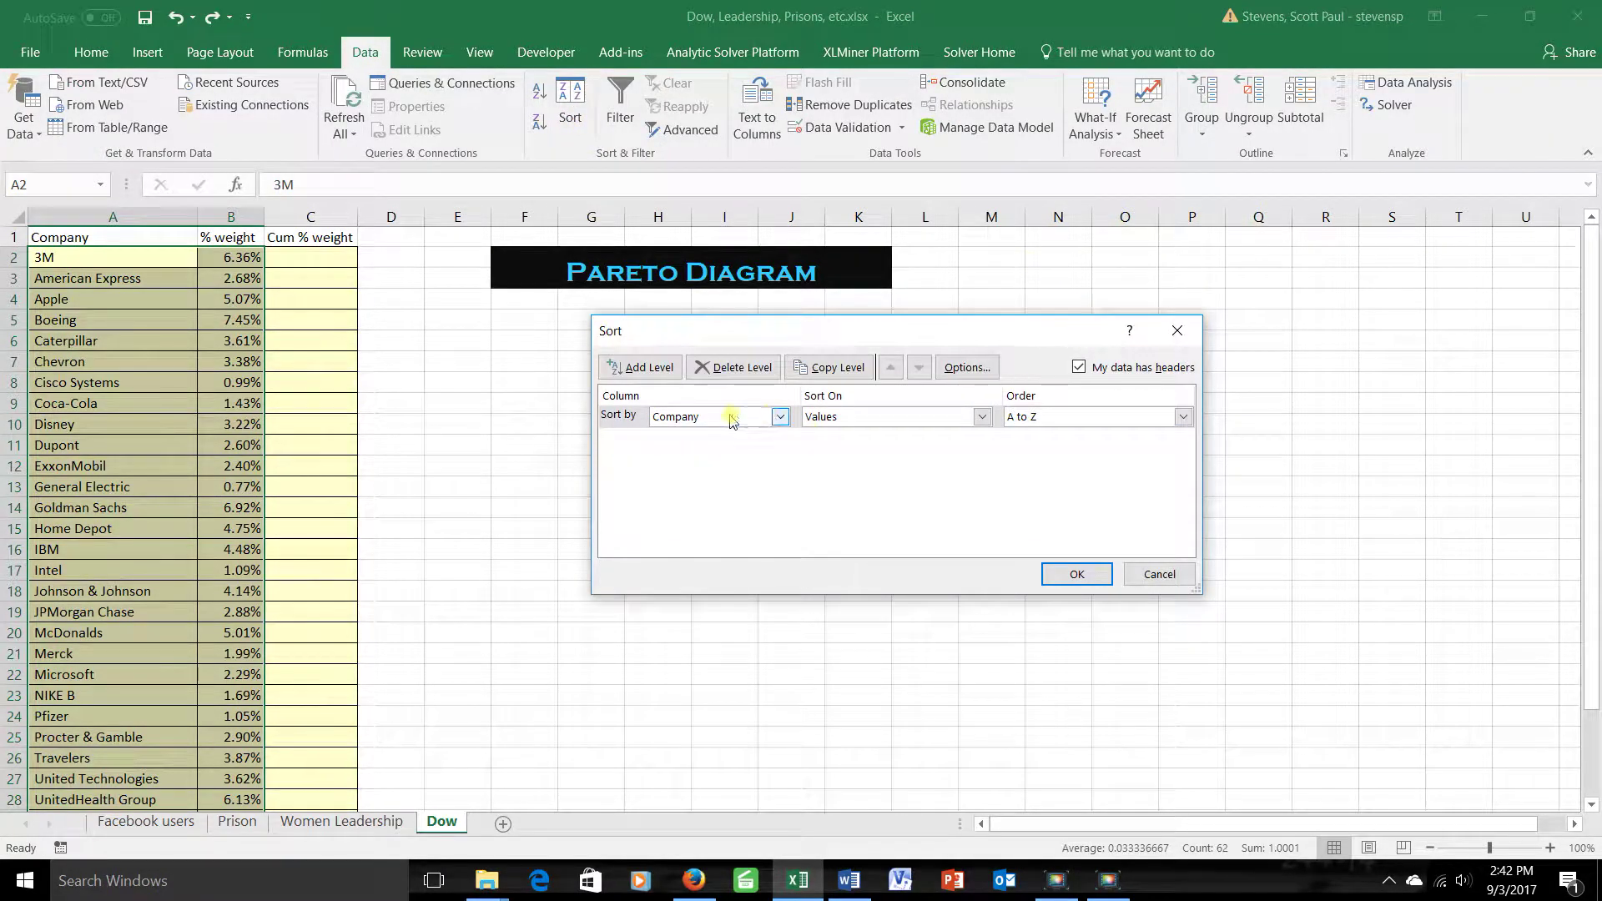
pyautogui.click(780, 416)
pyautogui.click(759, 451)
pyautogui.click(1174, 422)
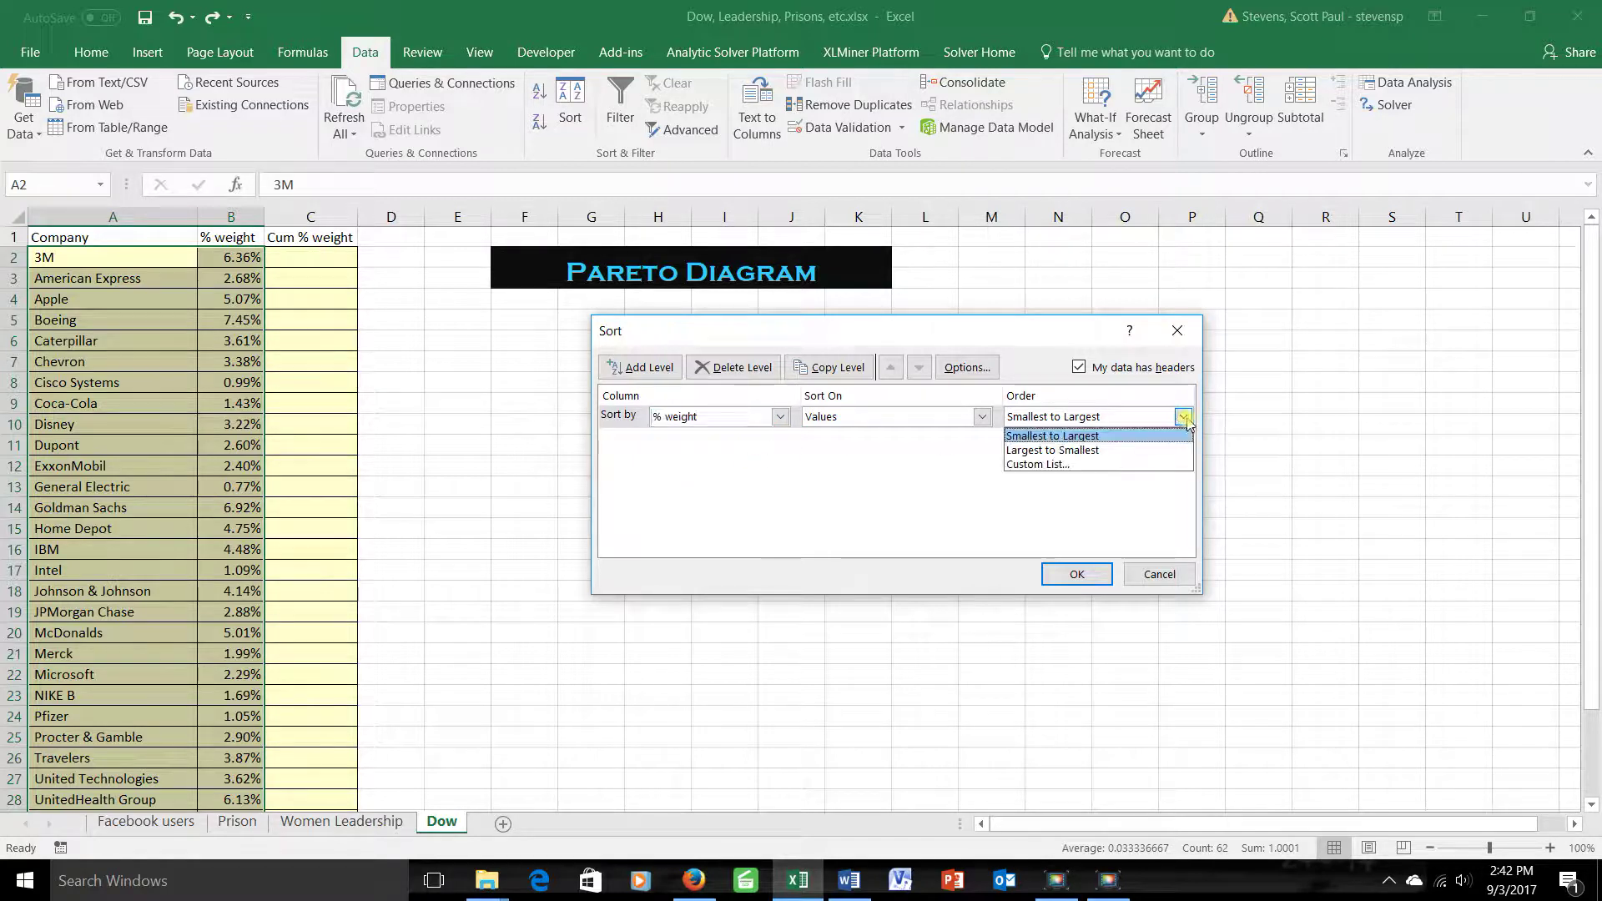
pyautogui.click(1150, 450)
pyautogui.click(1098, 572)
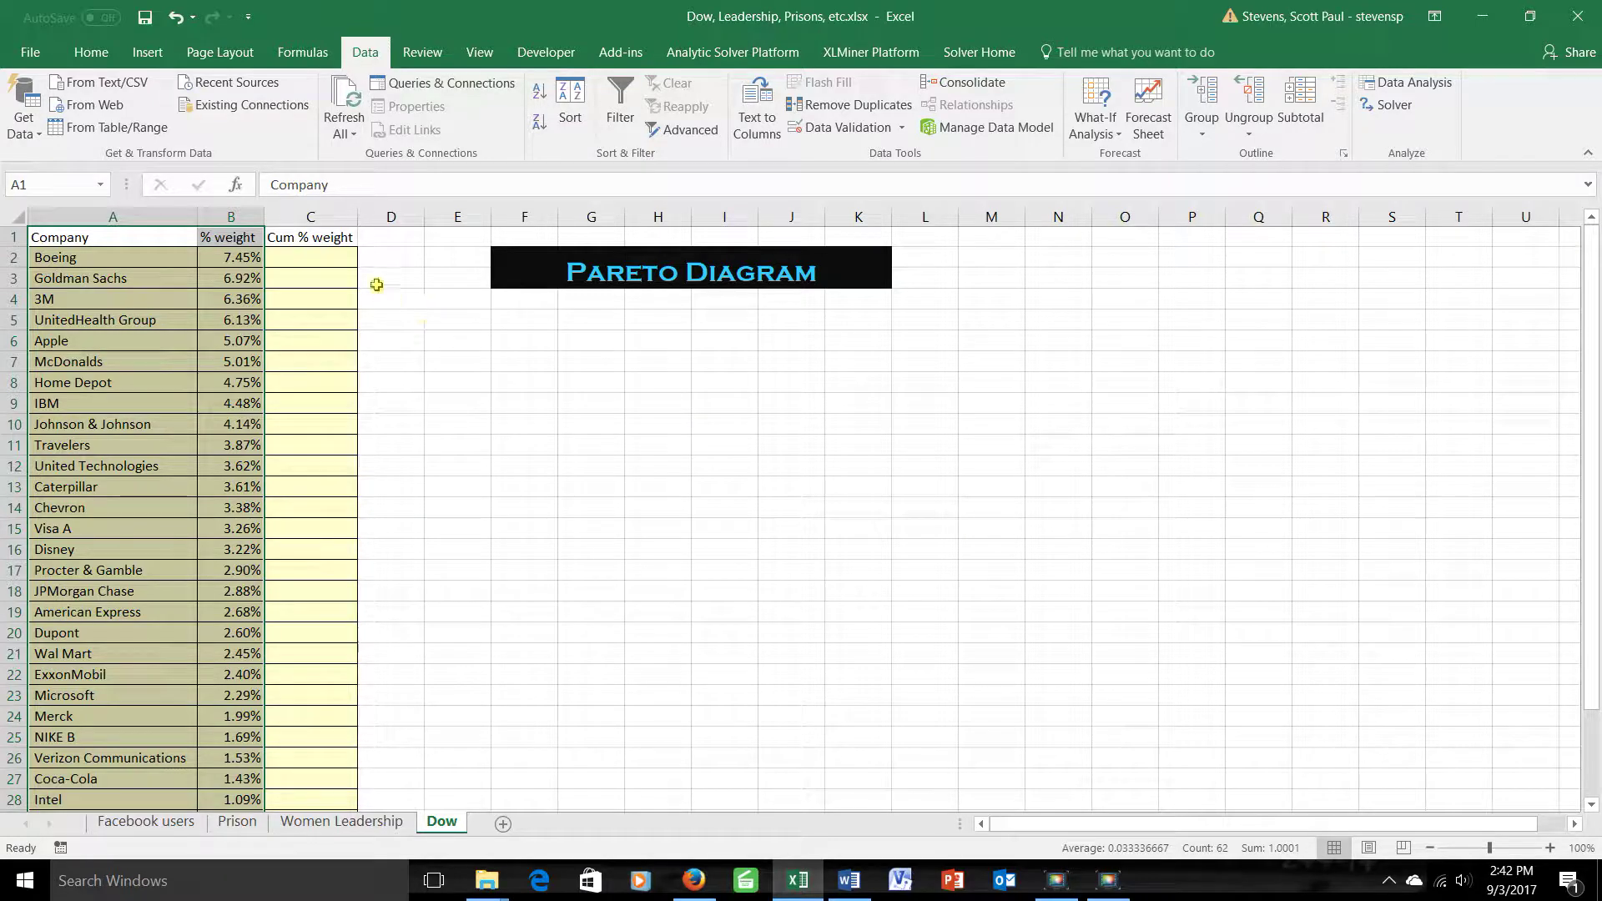
# Enter the running-total formulas =B2 in C2 and =C2+B3 in C3
pyautogui.click(343, 258)
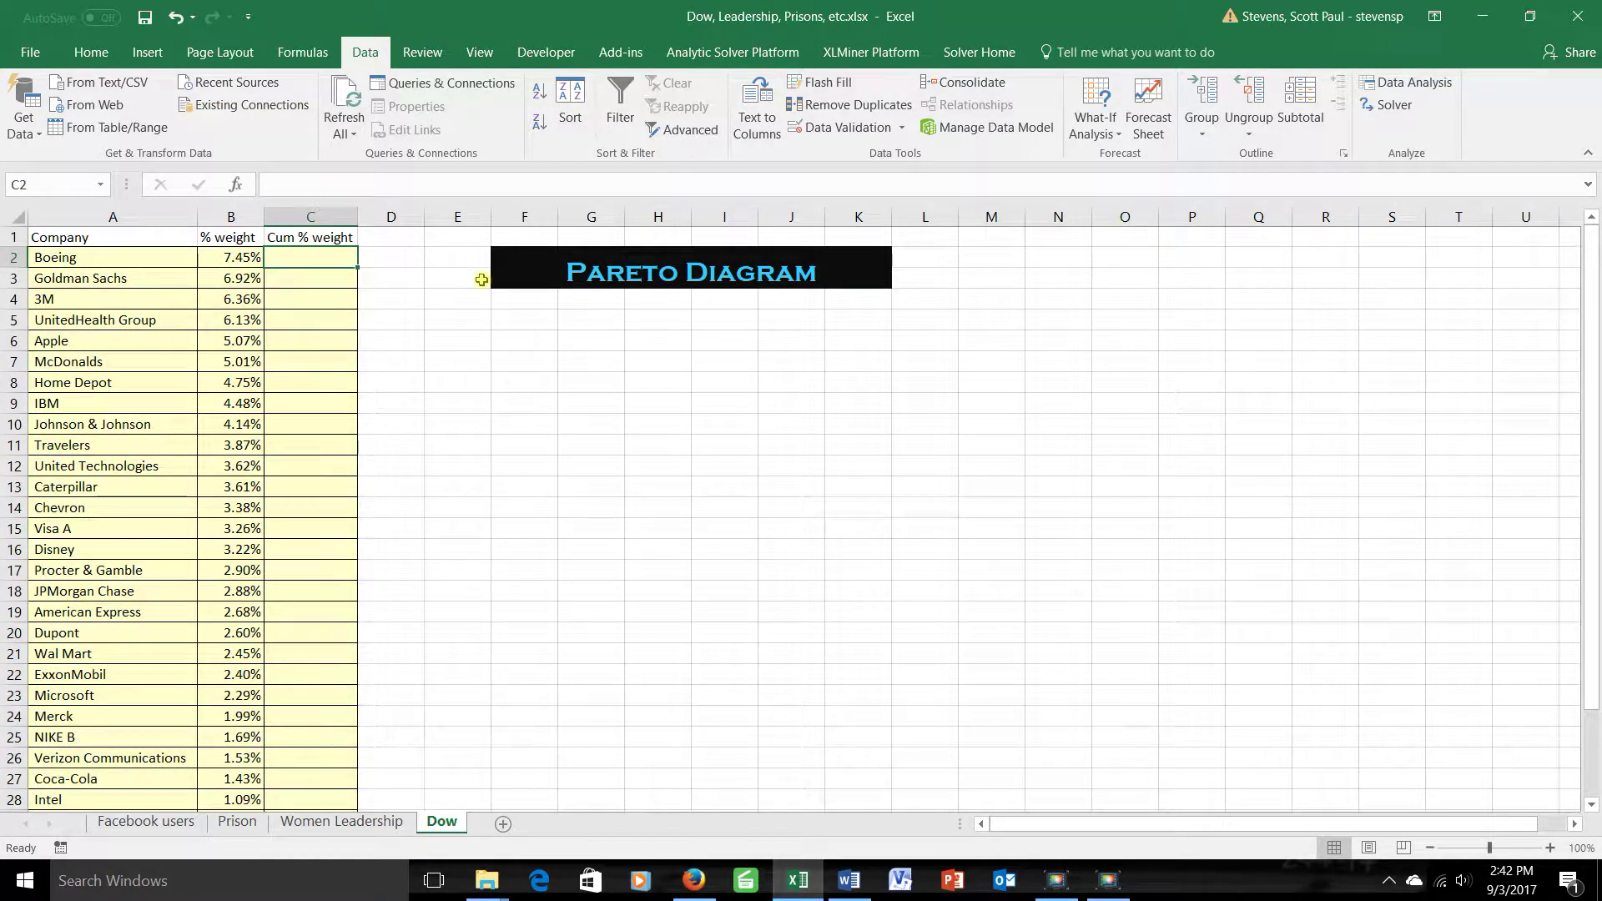
pyautogui.write('=')
pyautogui.press('Left')
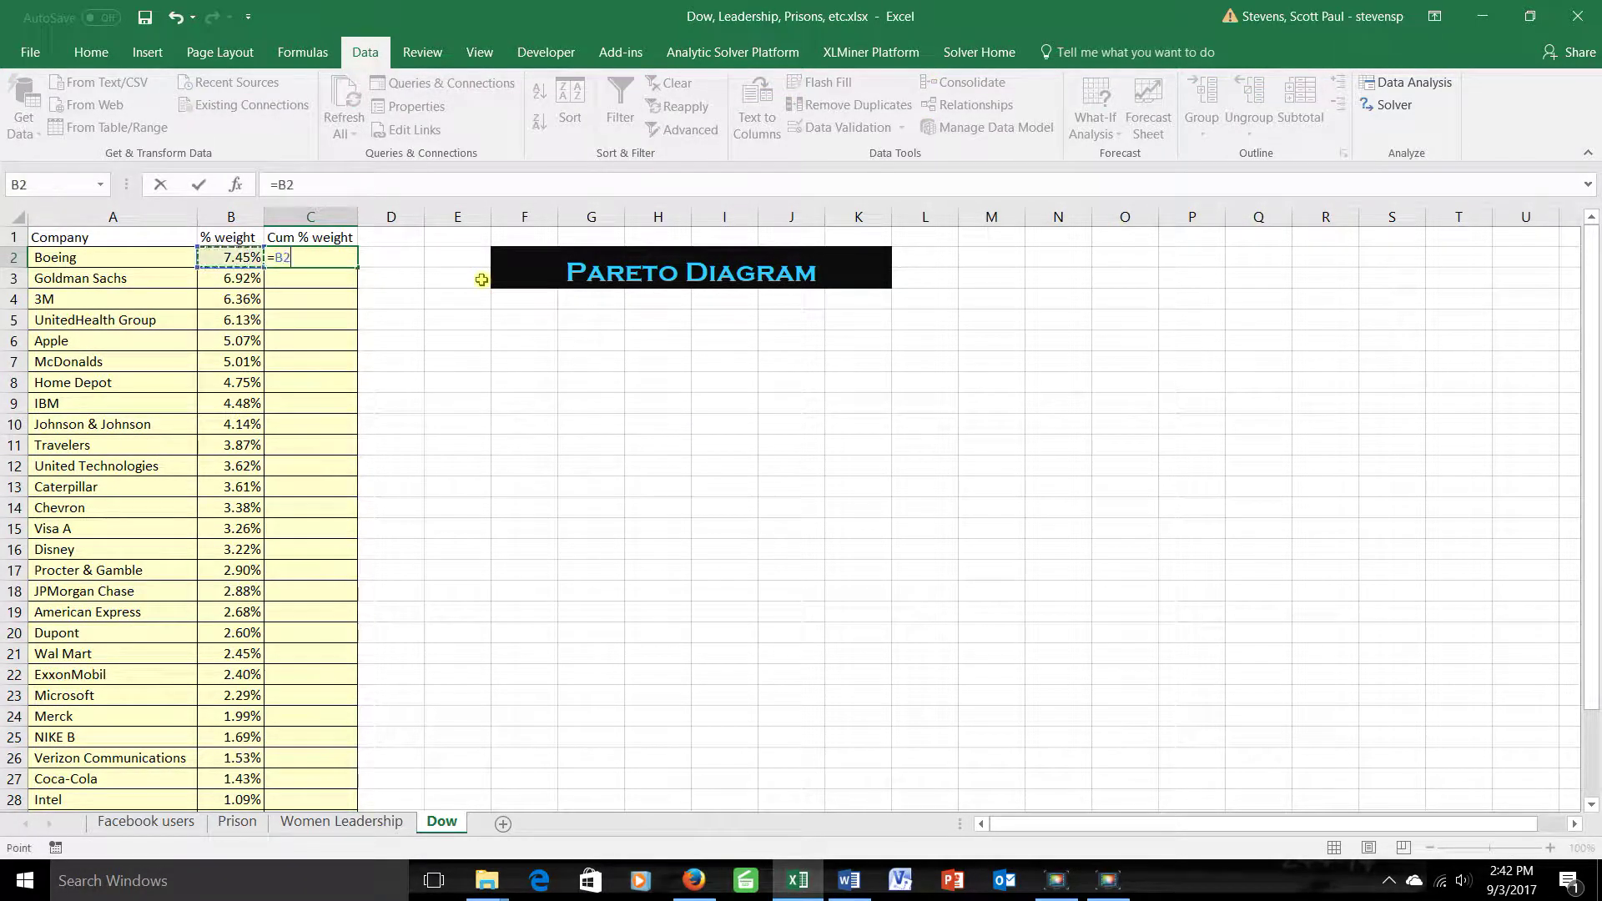
pyautogui.press('Return')
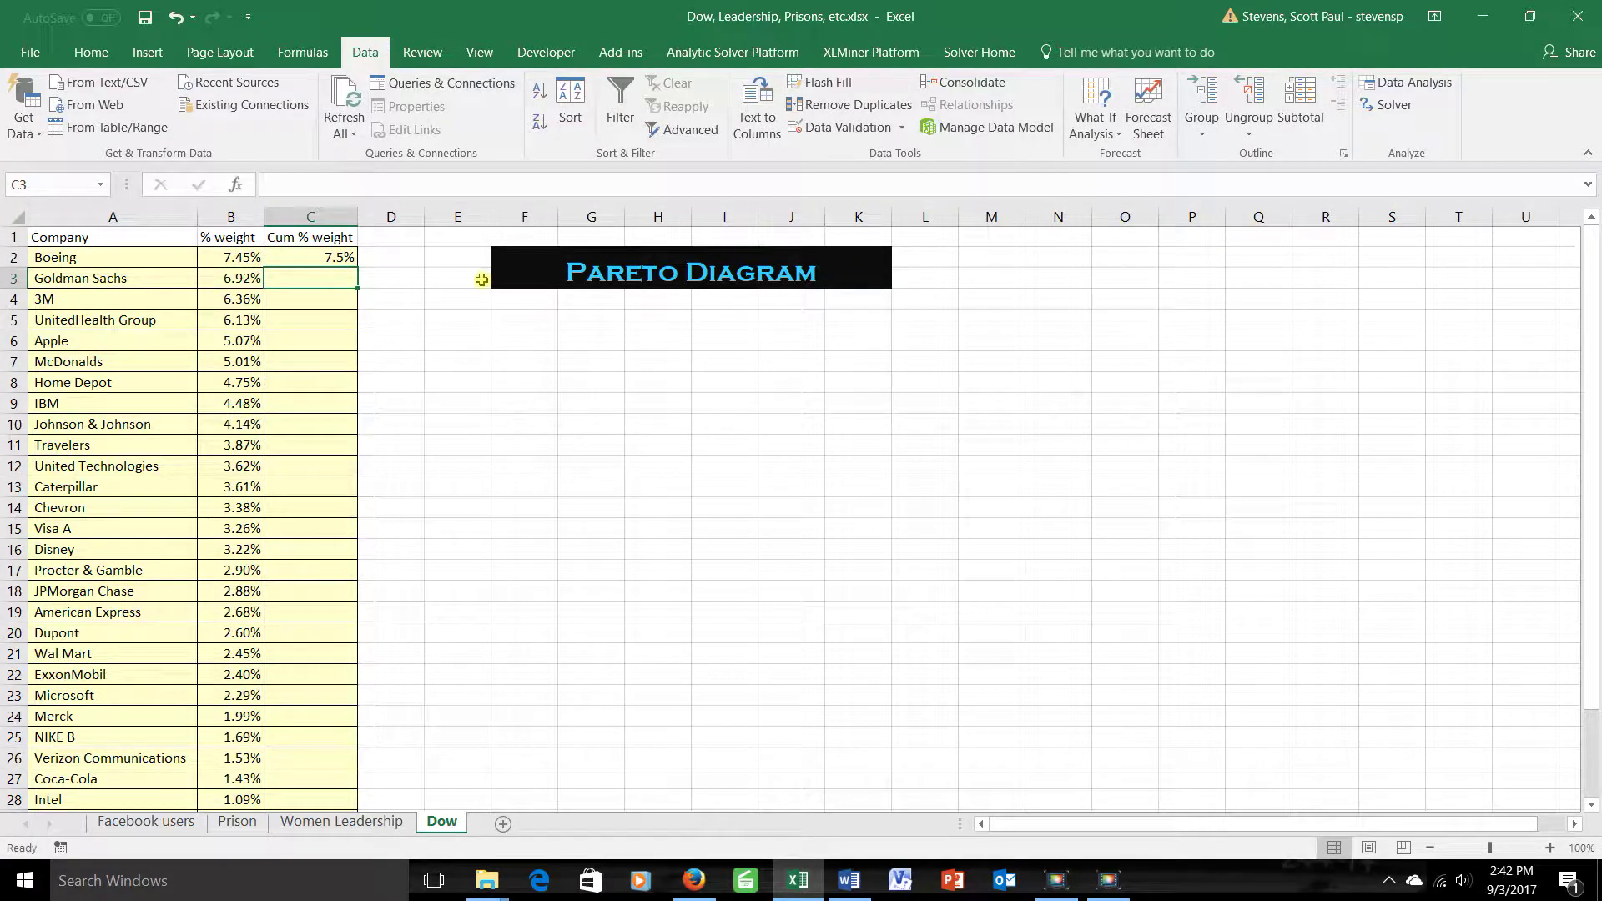
pyautogui.write('=')
pyautogui.press('Up')
pyautogui.write('+')
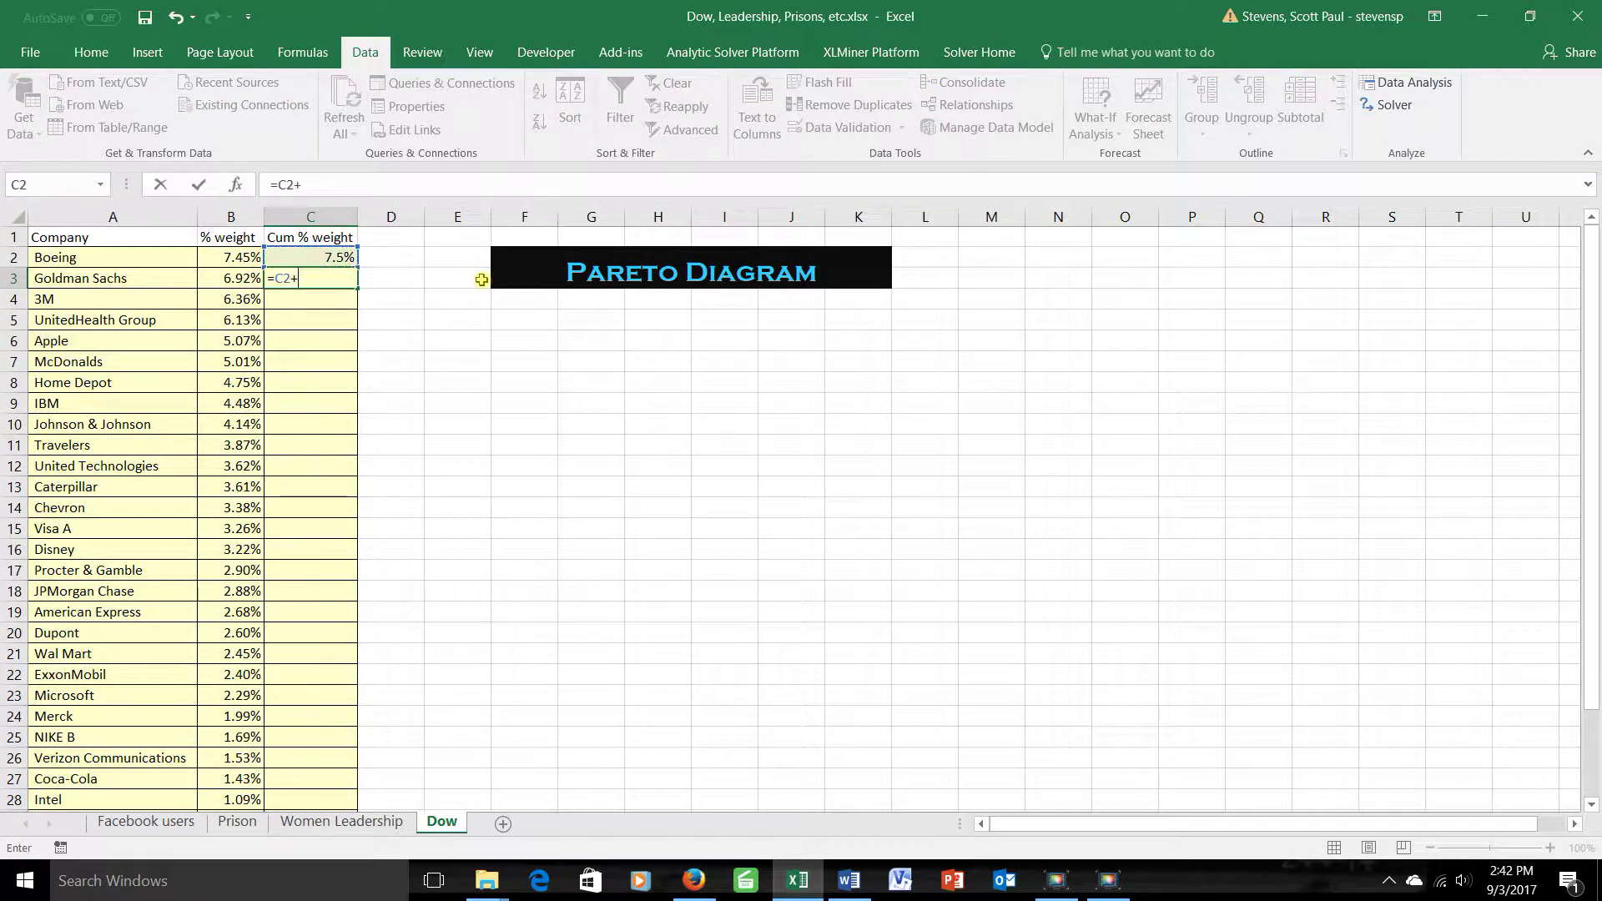
pyautogui.press('Left')
pyautogui.press('Return')
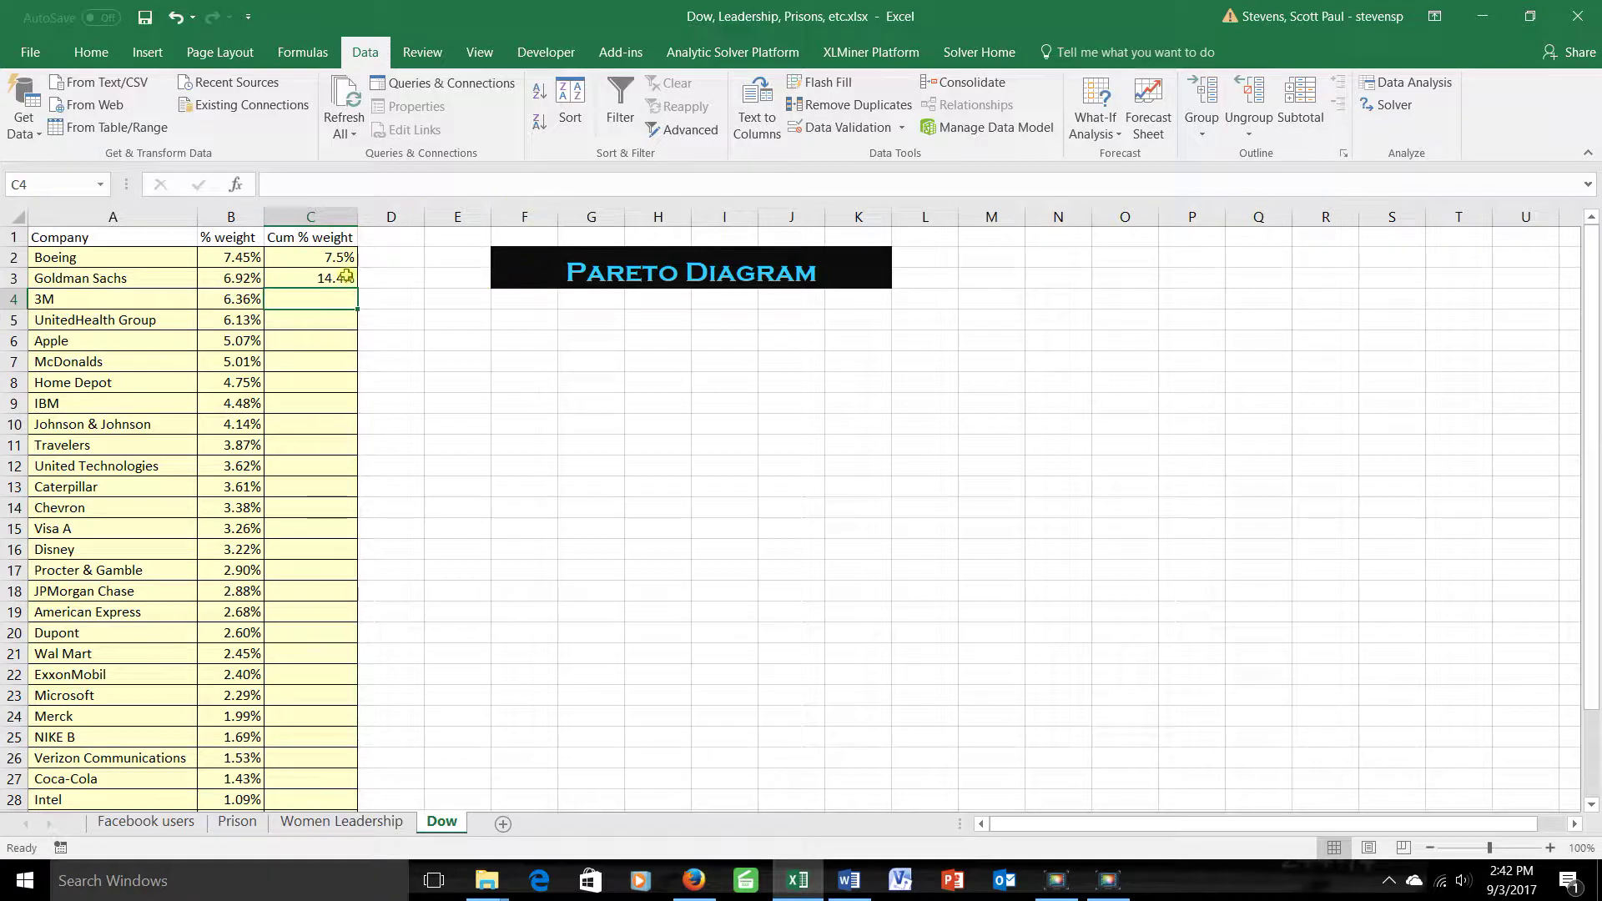
# Copy the C3 formula down to C31, reaching 100.0%, and select A1:C31
pyautogui.press('Up')
pyautogui.click(368, 297)
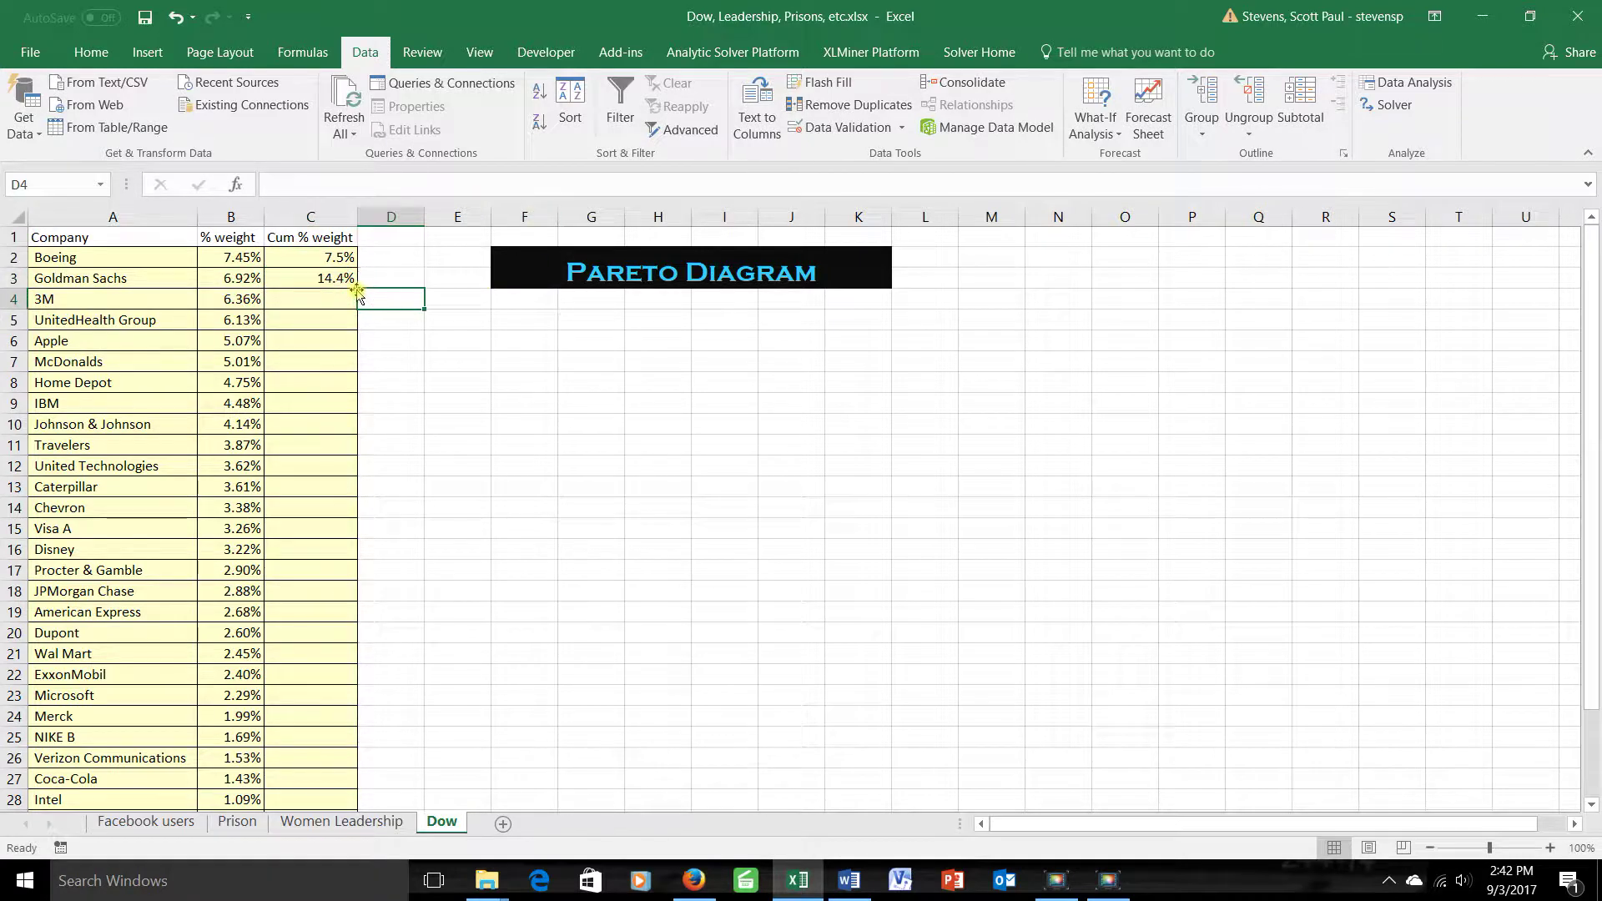
pyautogui.click(354, 280)
pyautogui.doubleClick(356, 287)
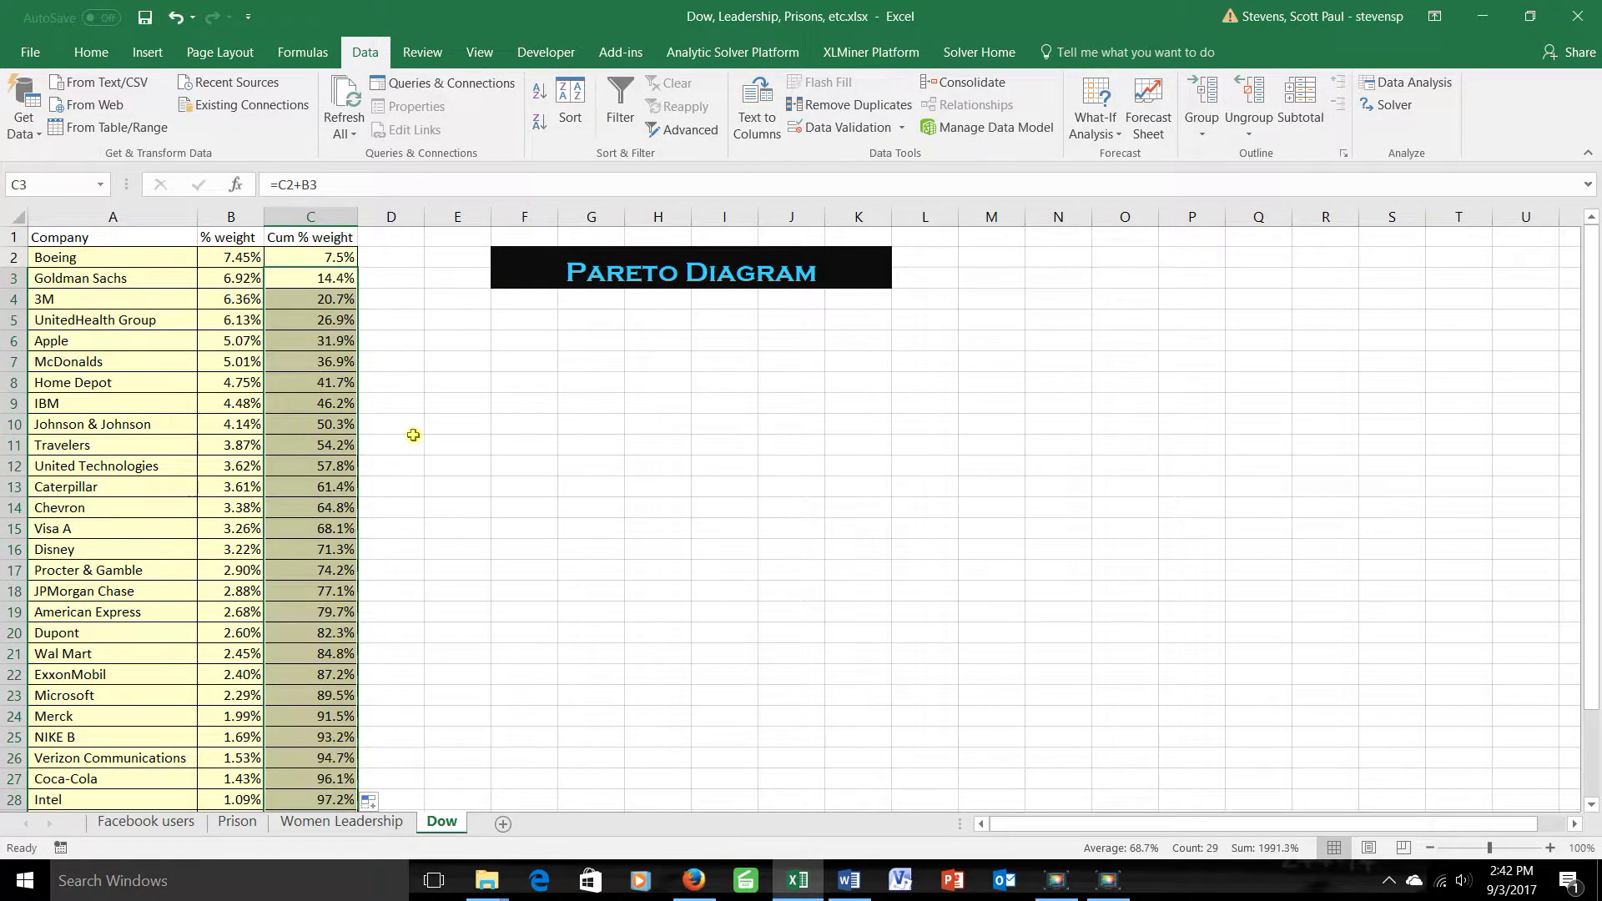
pyautogui.scroll(-3, 384, 518)
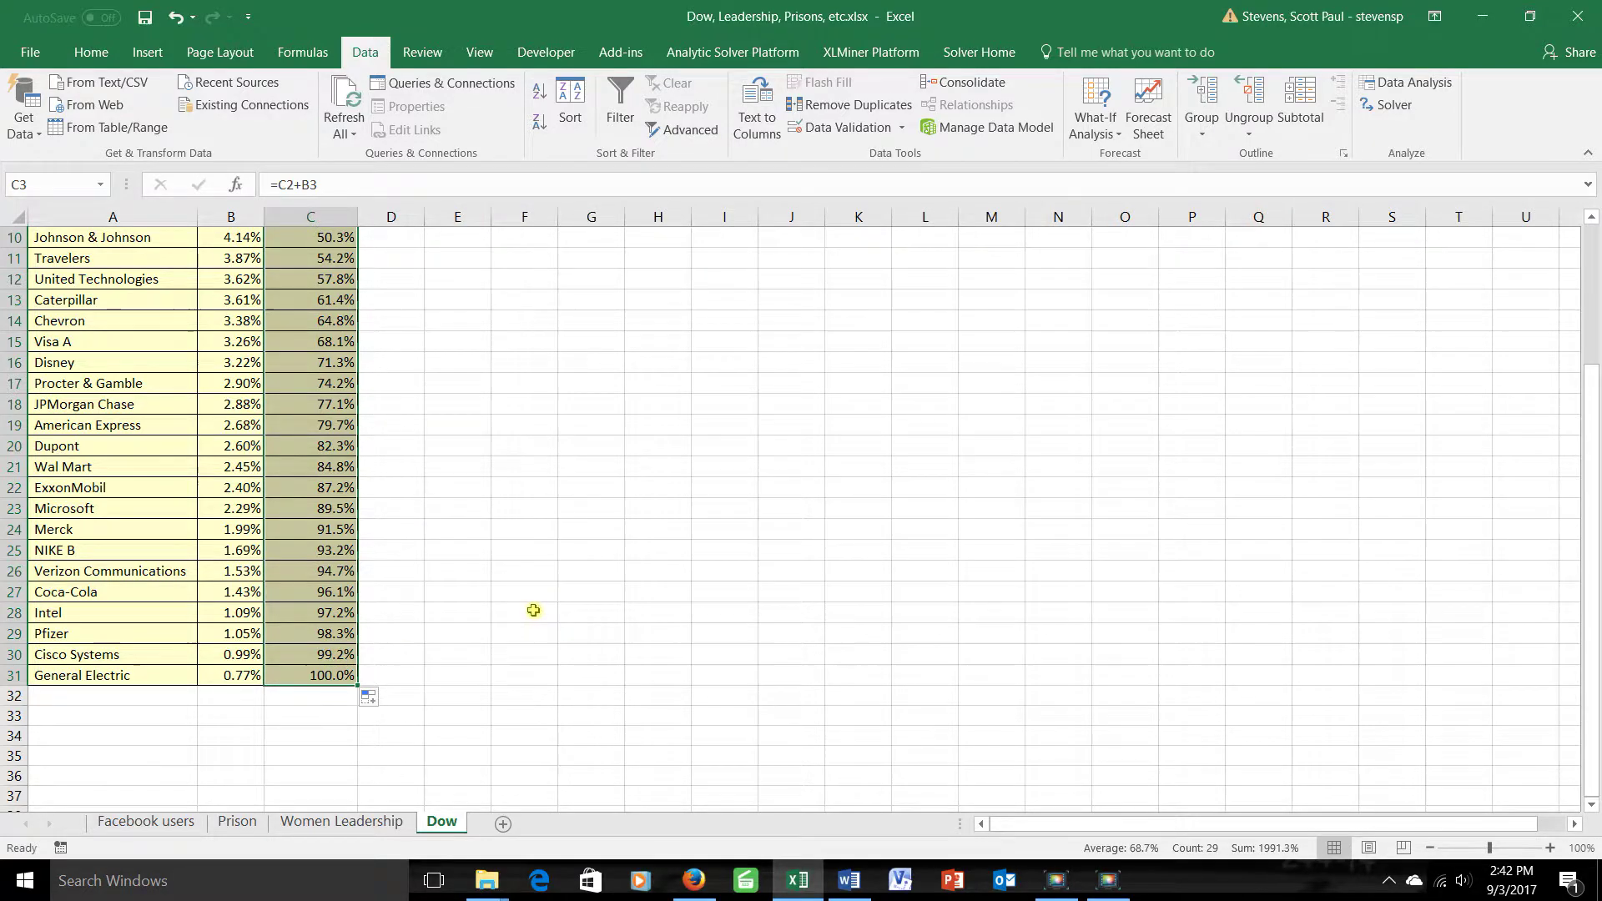
pyautogui.scroll(3, 534, 611)
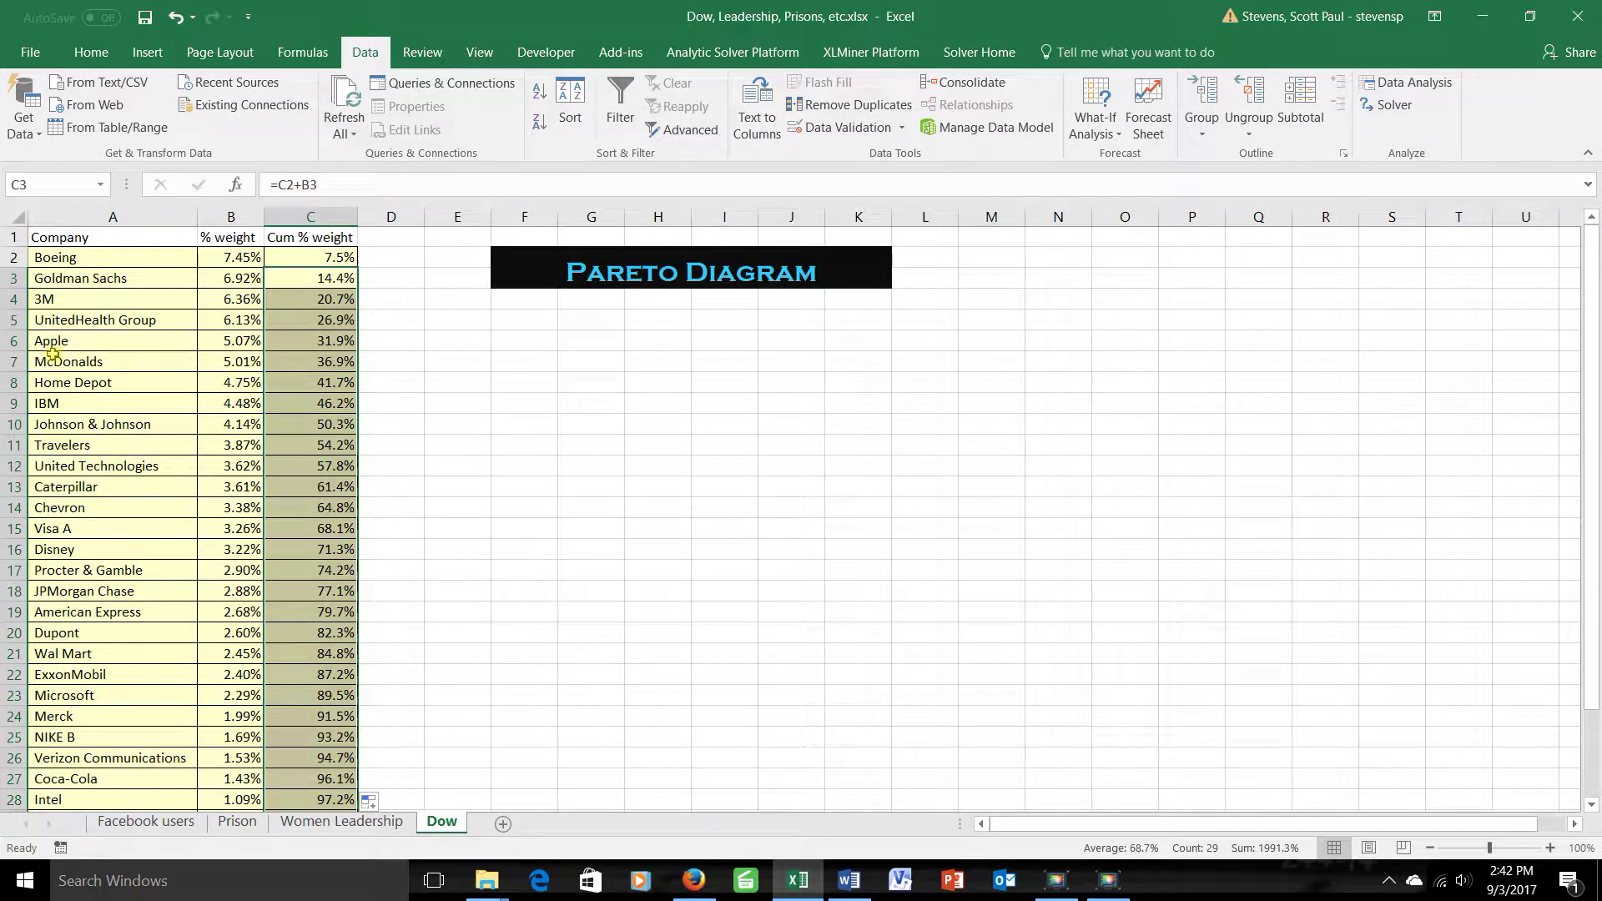
pyautogui.moveTo(59, 239); pyautogui.dragTo(321, 783)
# Insert a Clustered Column - Line on Secondary Axis combo chart from the table
pyautogui.scroll(2, 501, 584)
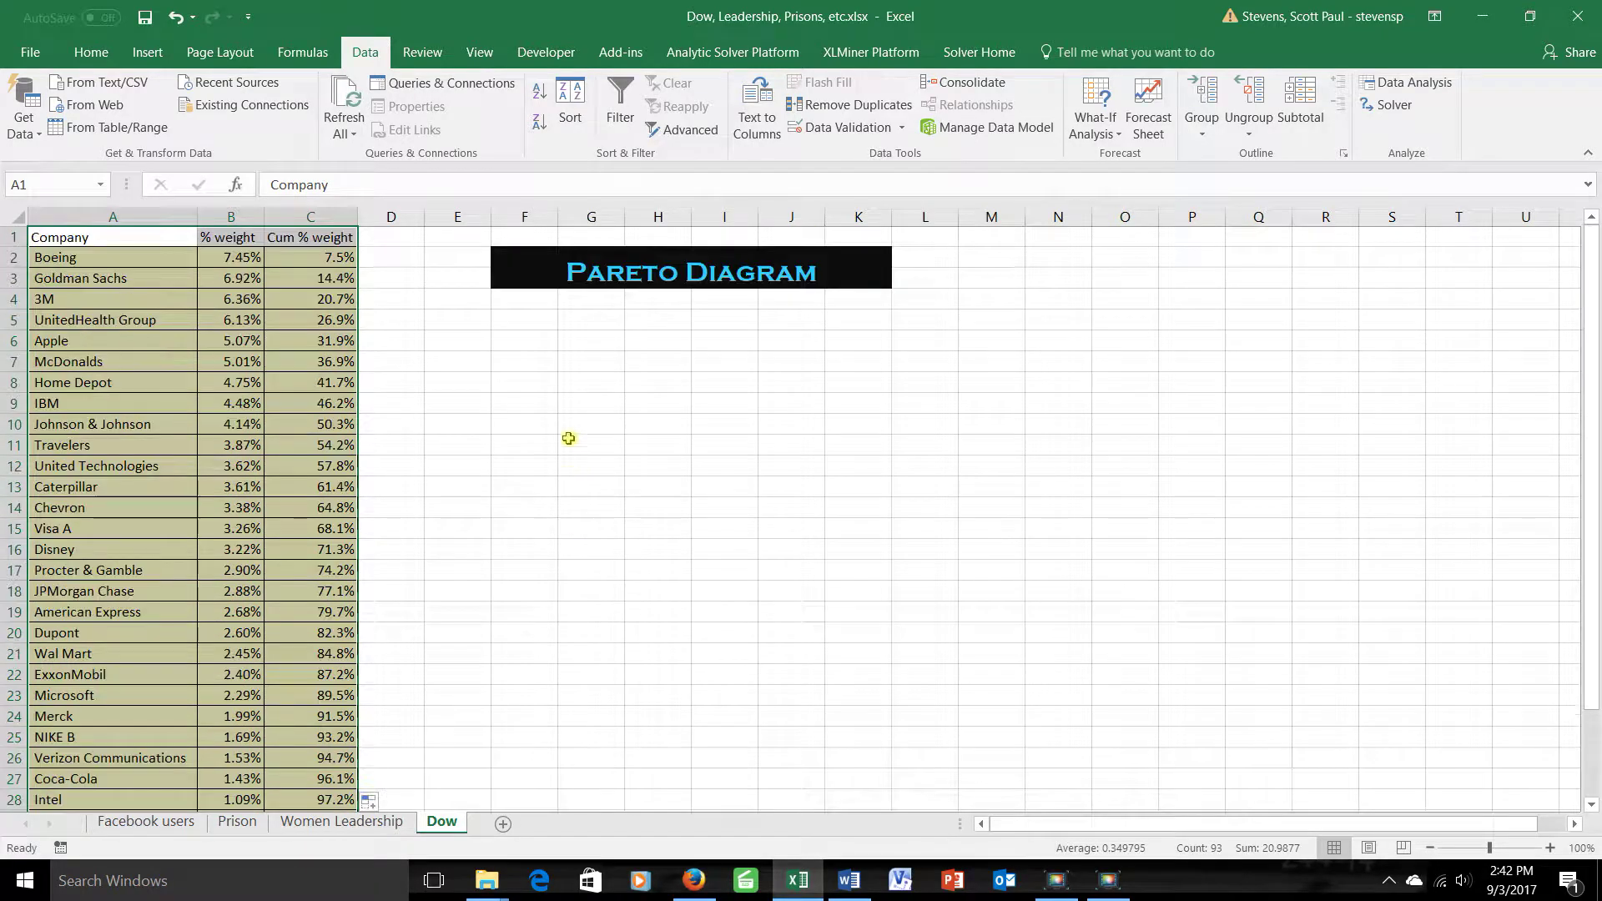
pyautogui.click(147, 52)
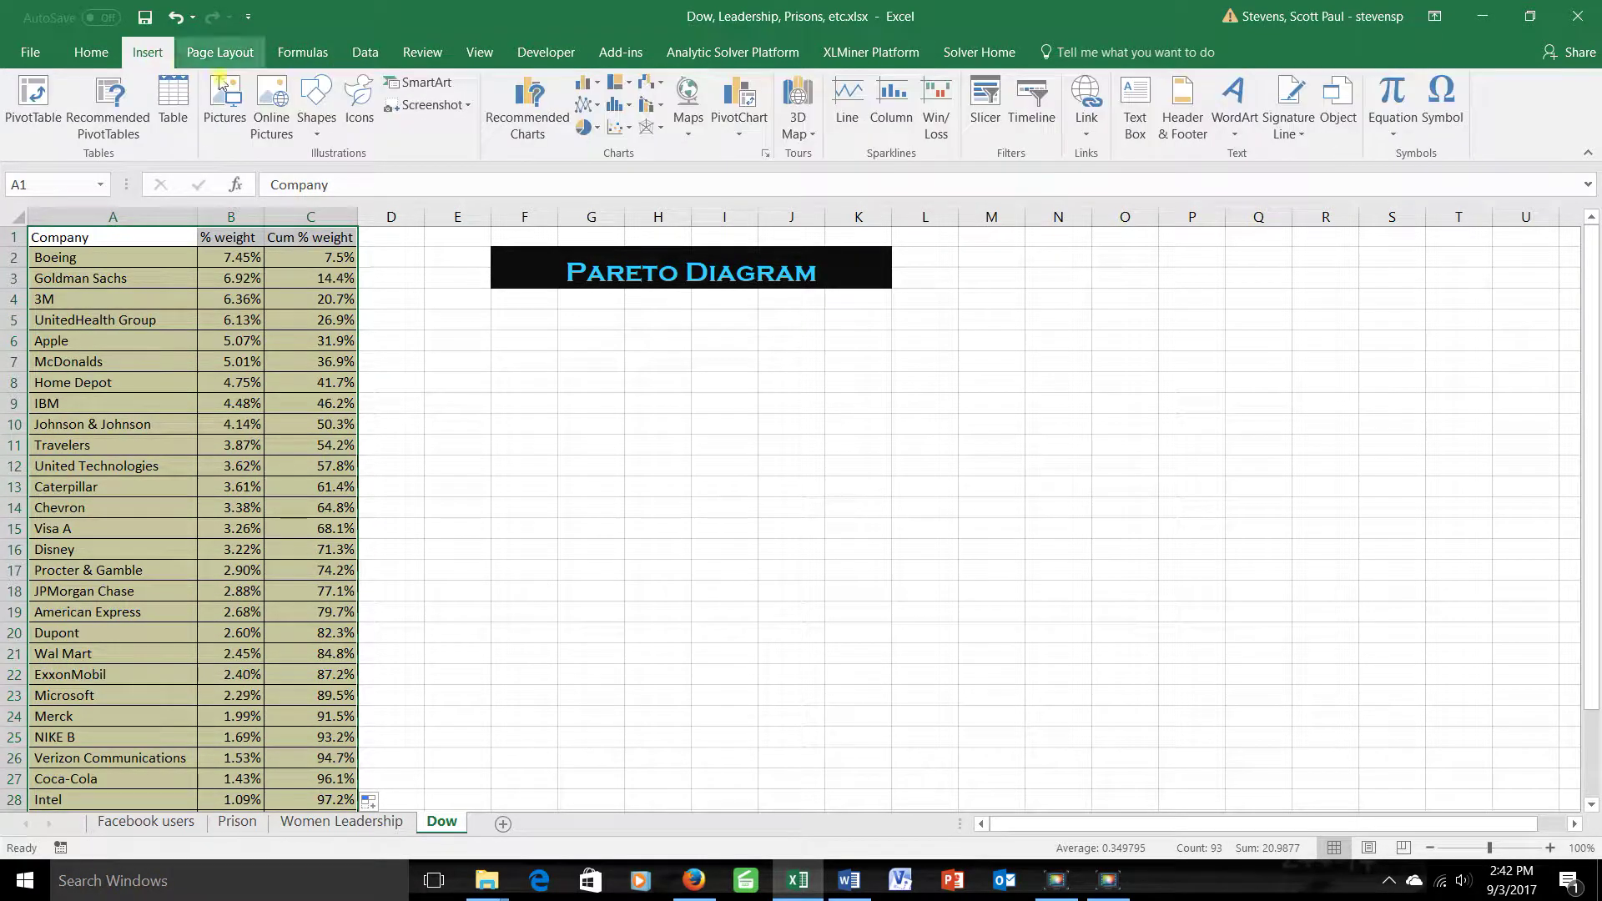
pyautogui.click(660, 111)
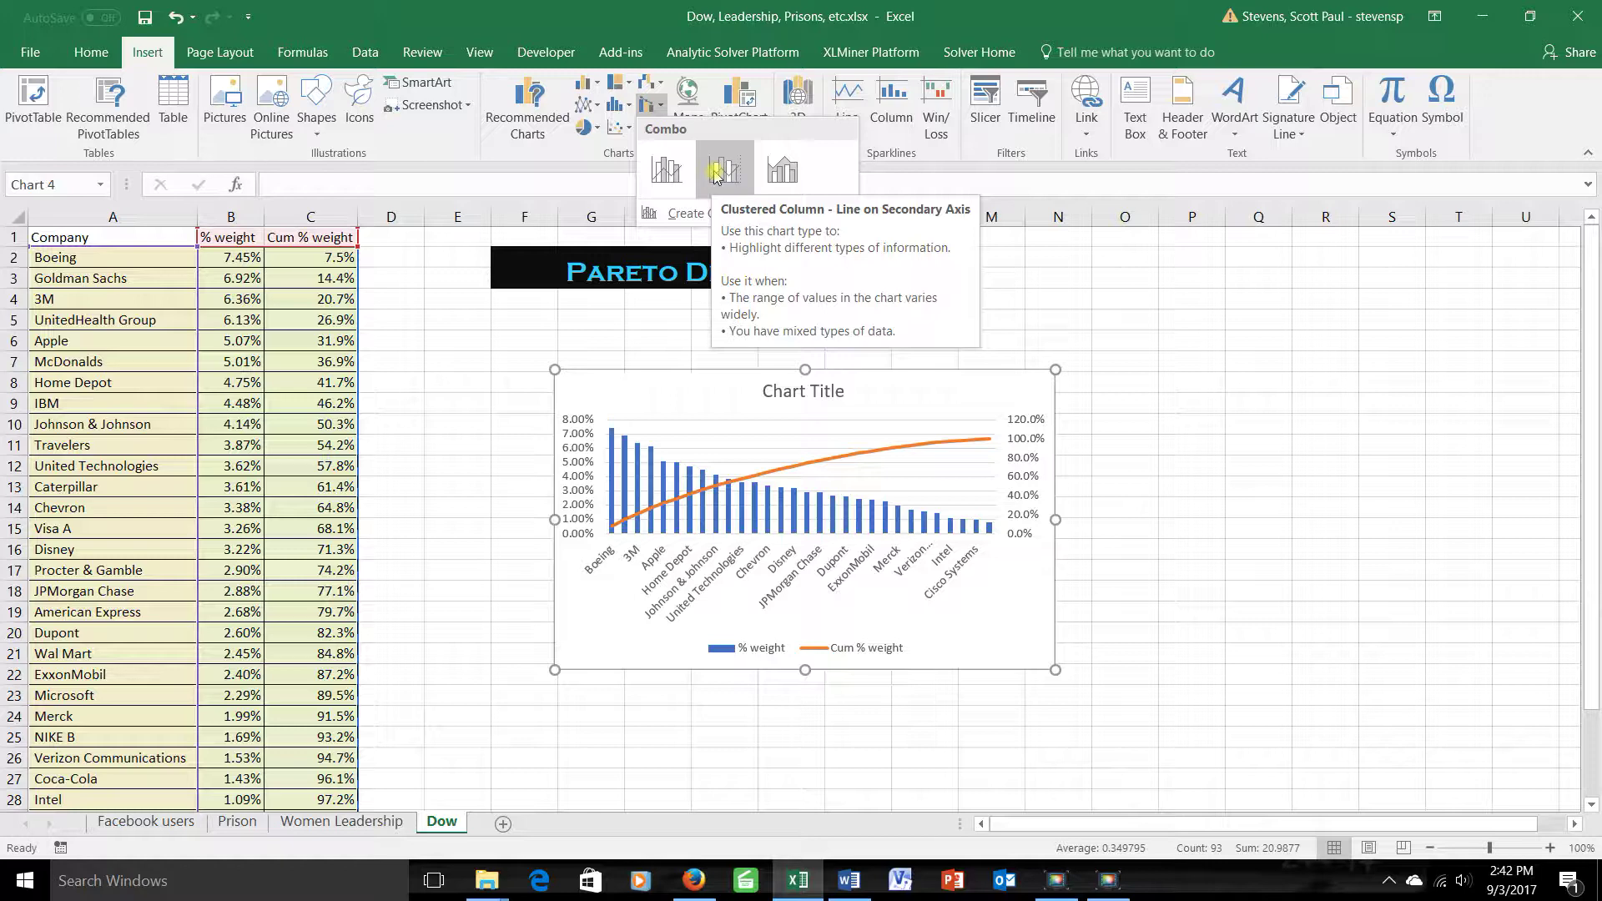
pyautogui.click(715, 171)
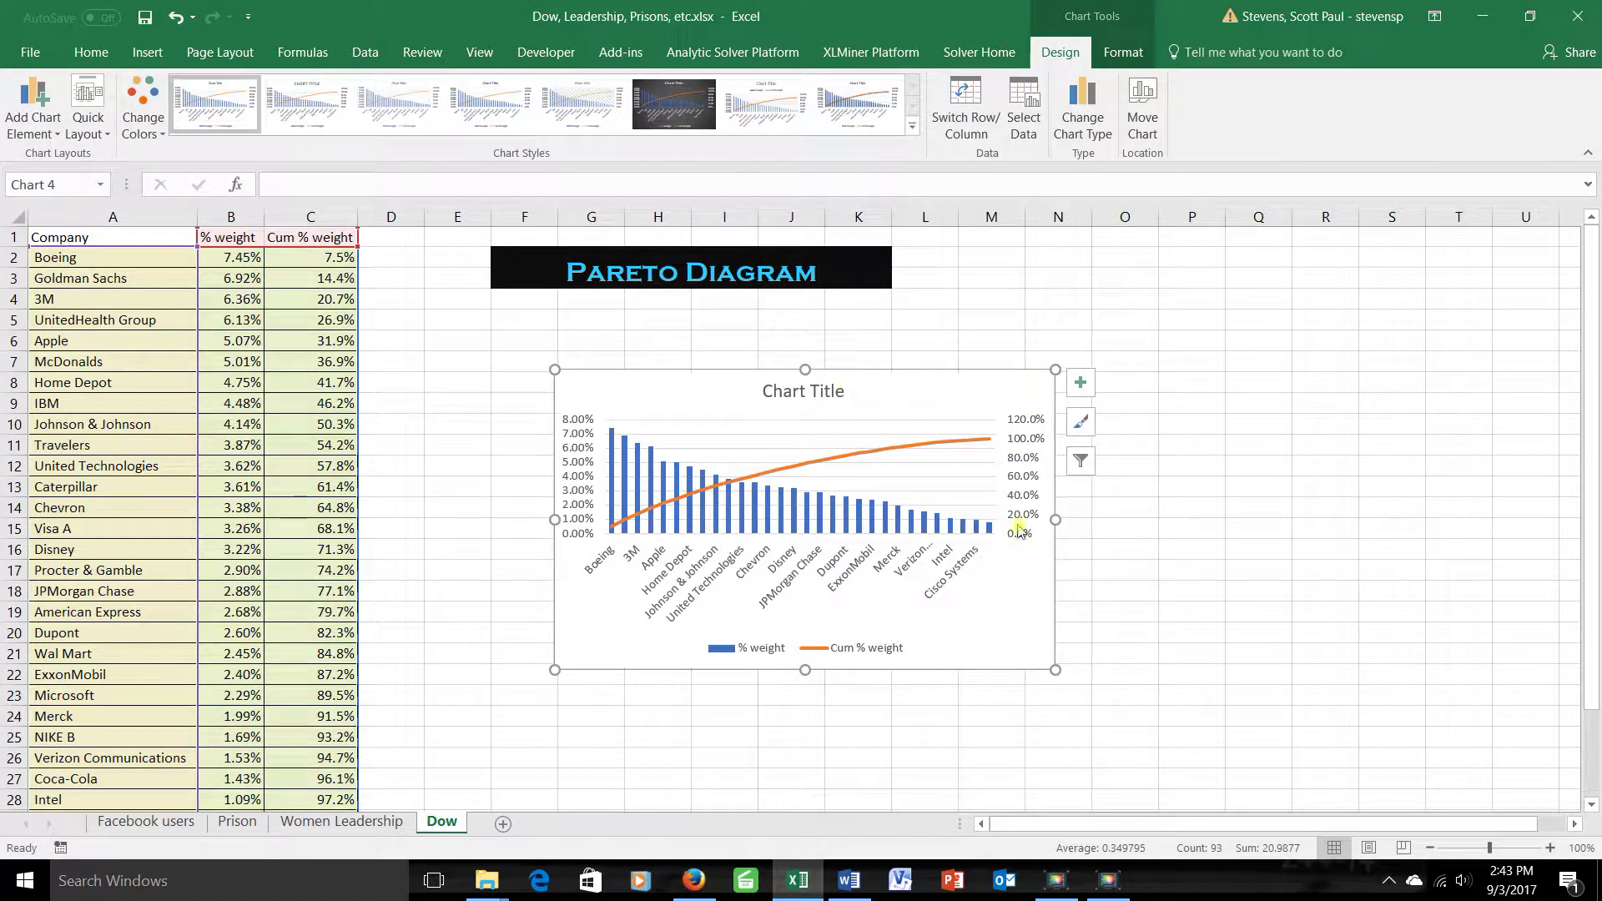
# Set the secondary axis Maximum to 1.0 (100%) and its labels to 0 decimal places
pyautogui.click(1019, 461)
pyautogui.rightClick(1019, 462)
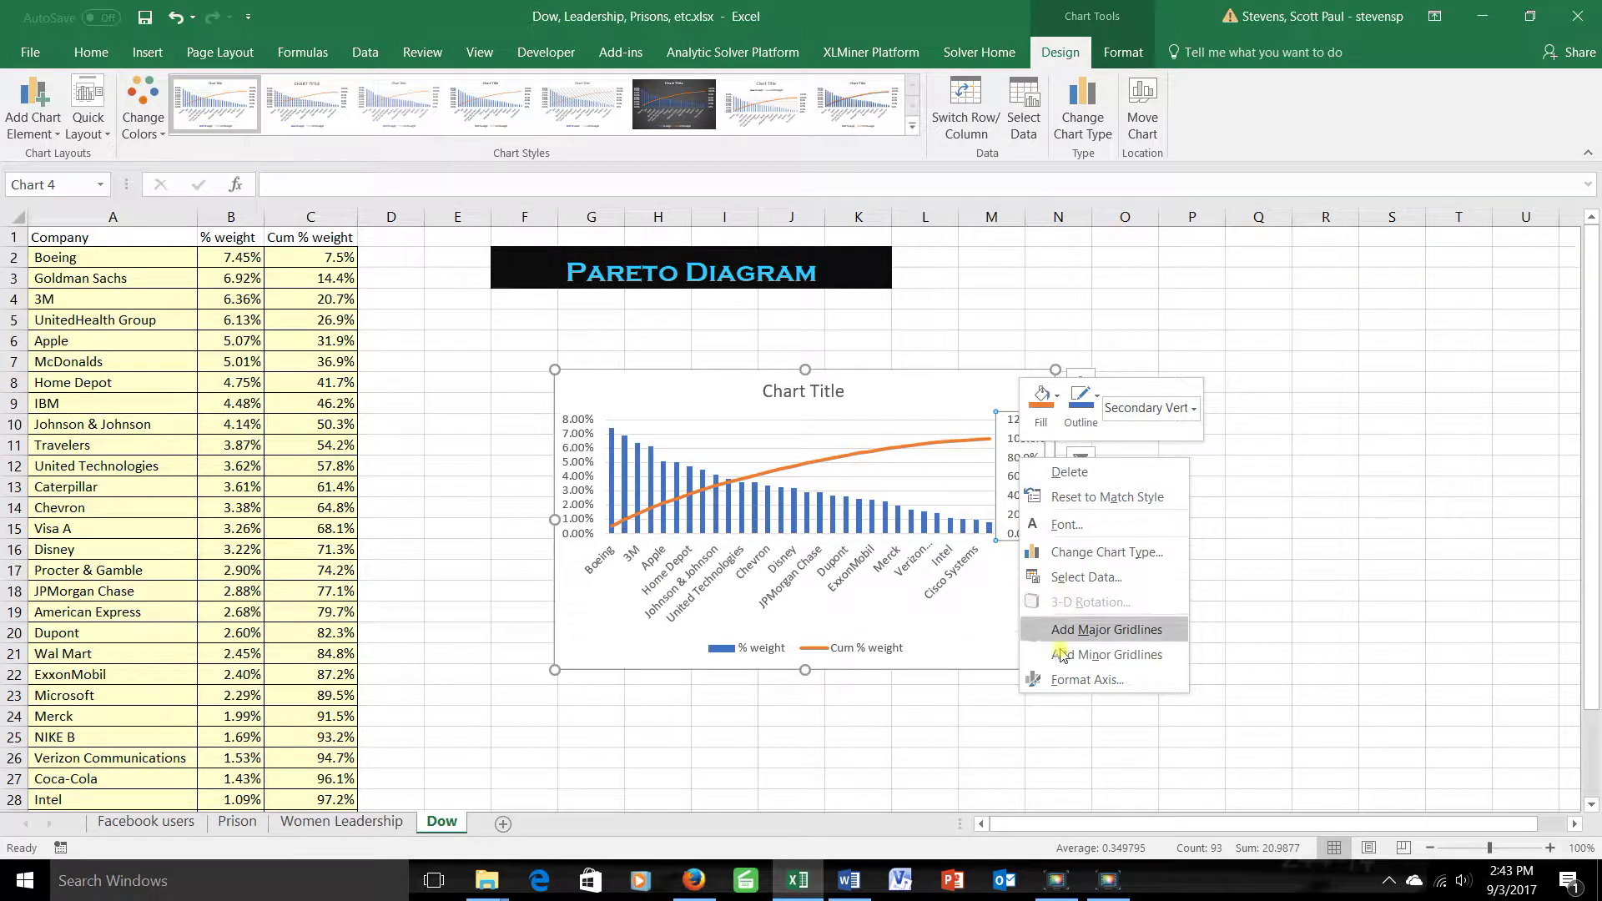
pyautogui.click(1074, 681)
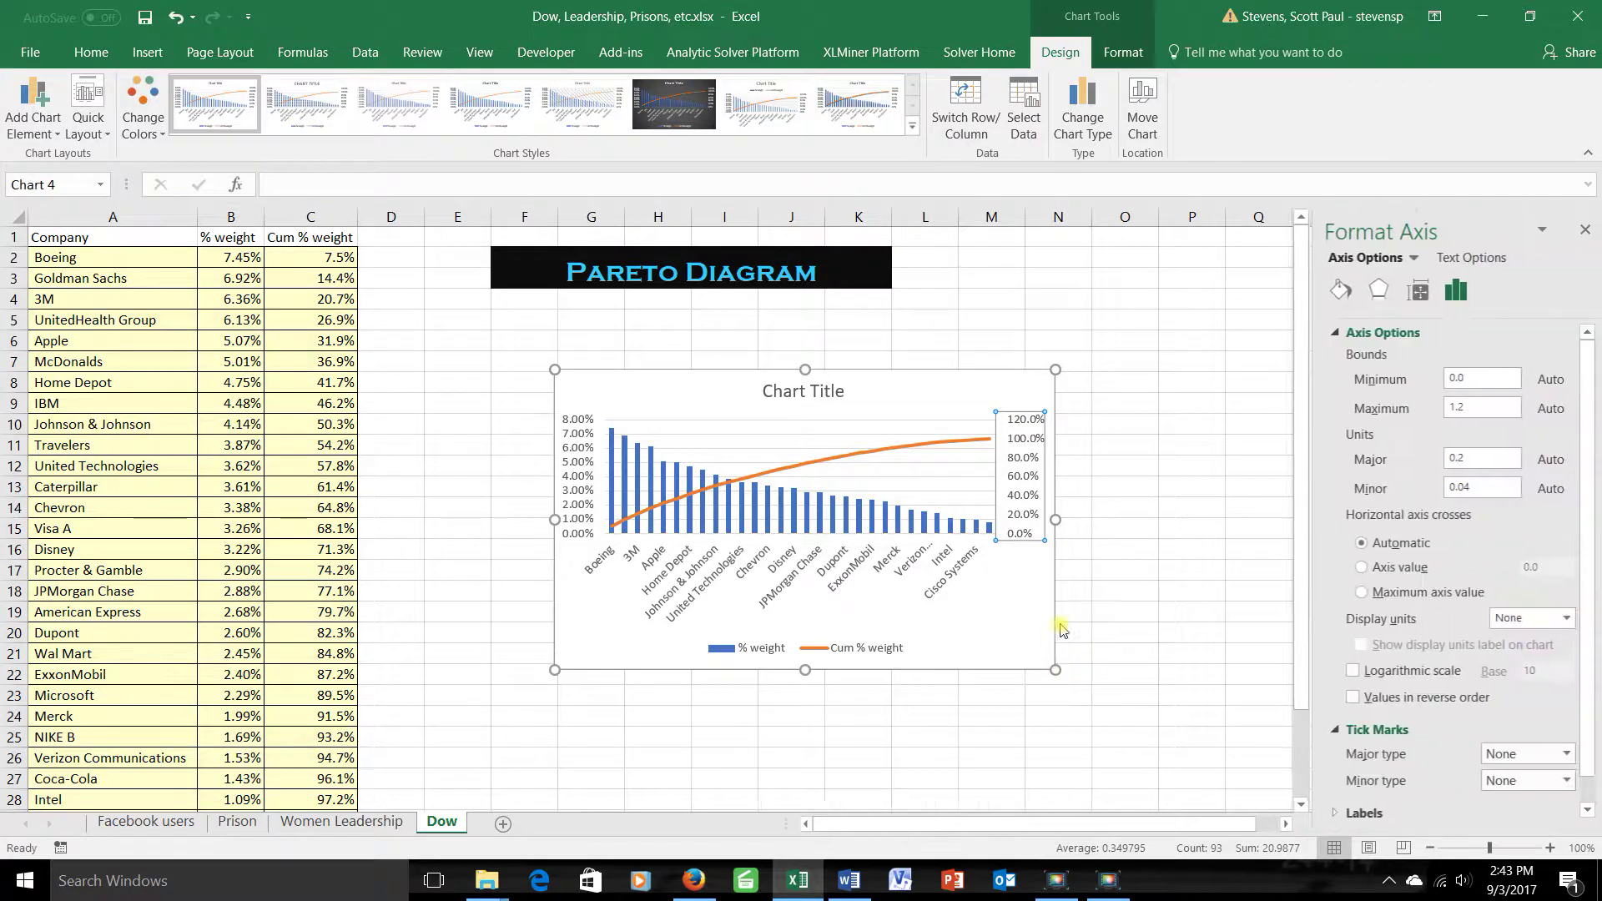
pyautogui.click(1468, 416)
pyautogui.press('BackSpace')
pyautogui.press('BackSpace')
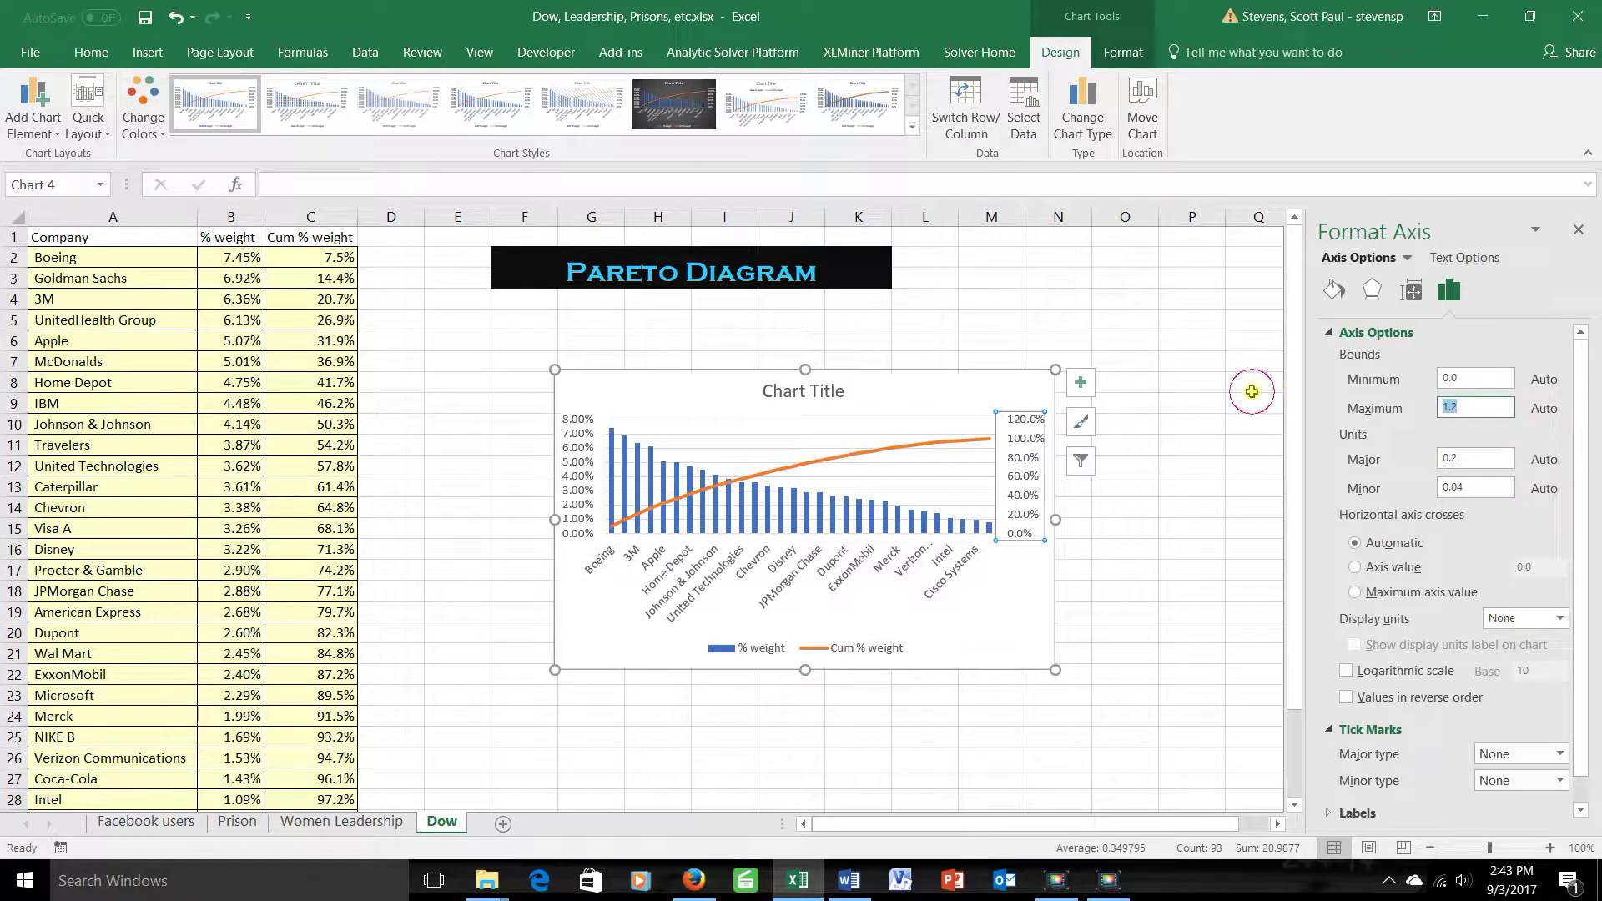
pyautogui.press('Return')
pyautogui.scroll(-1, 1383, 778)
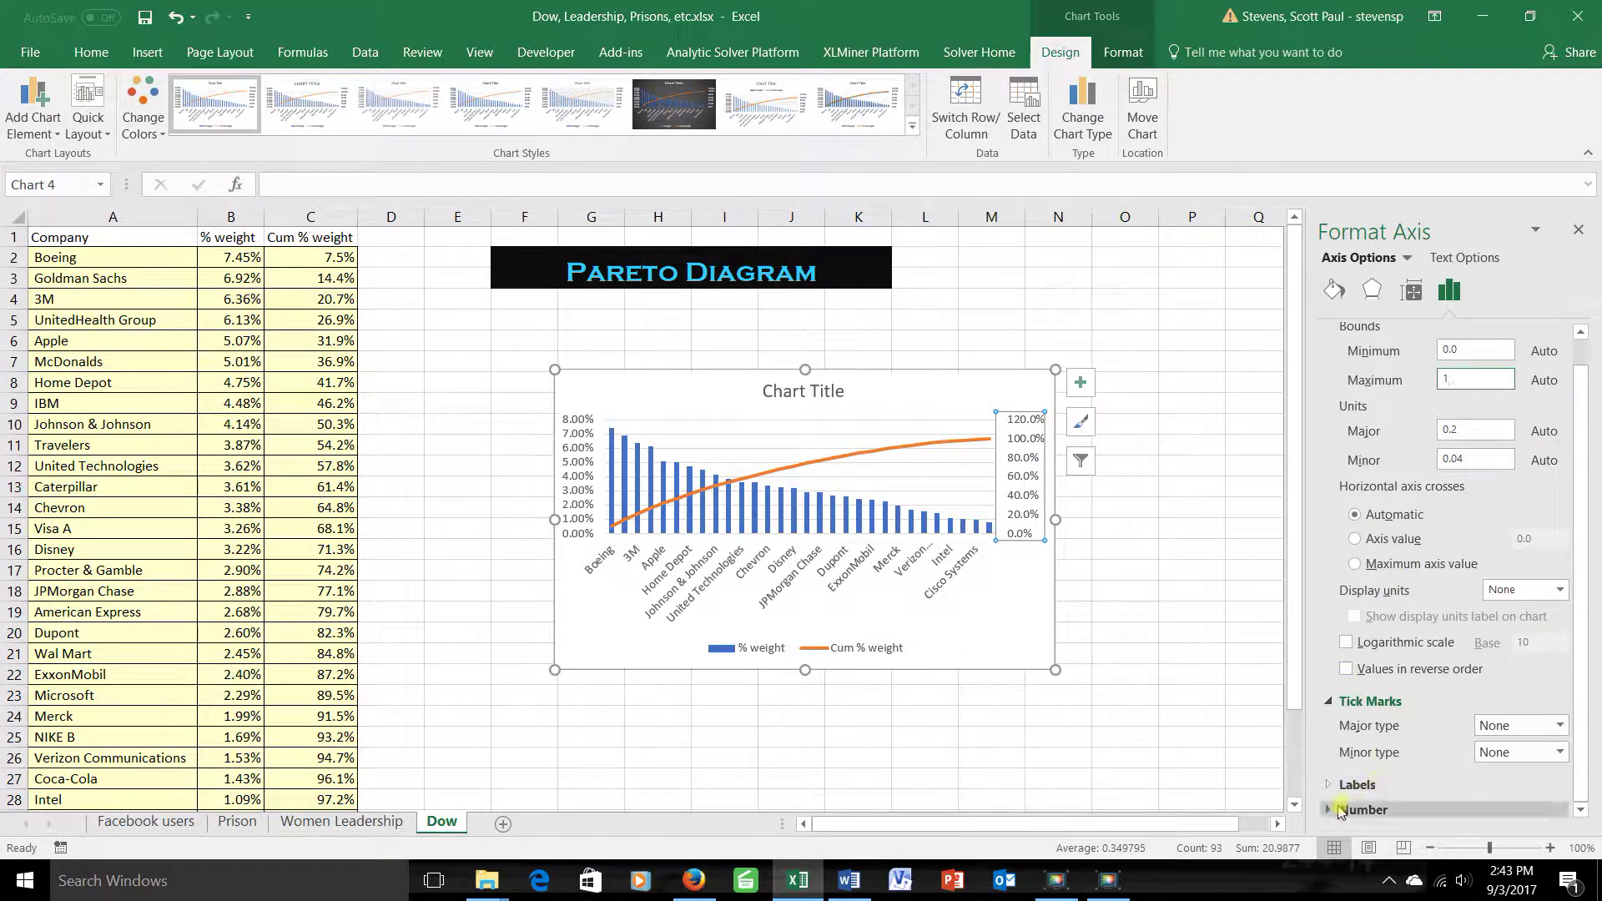
pyautogui.click(1426, 807)
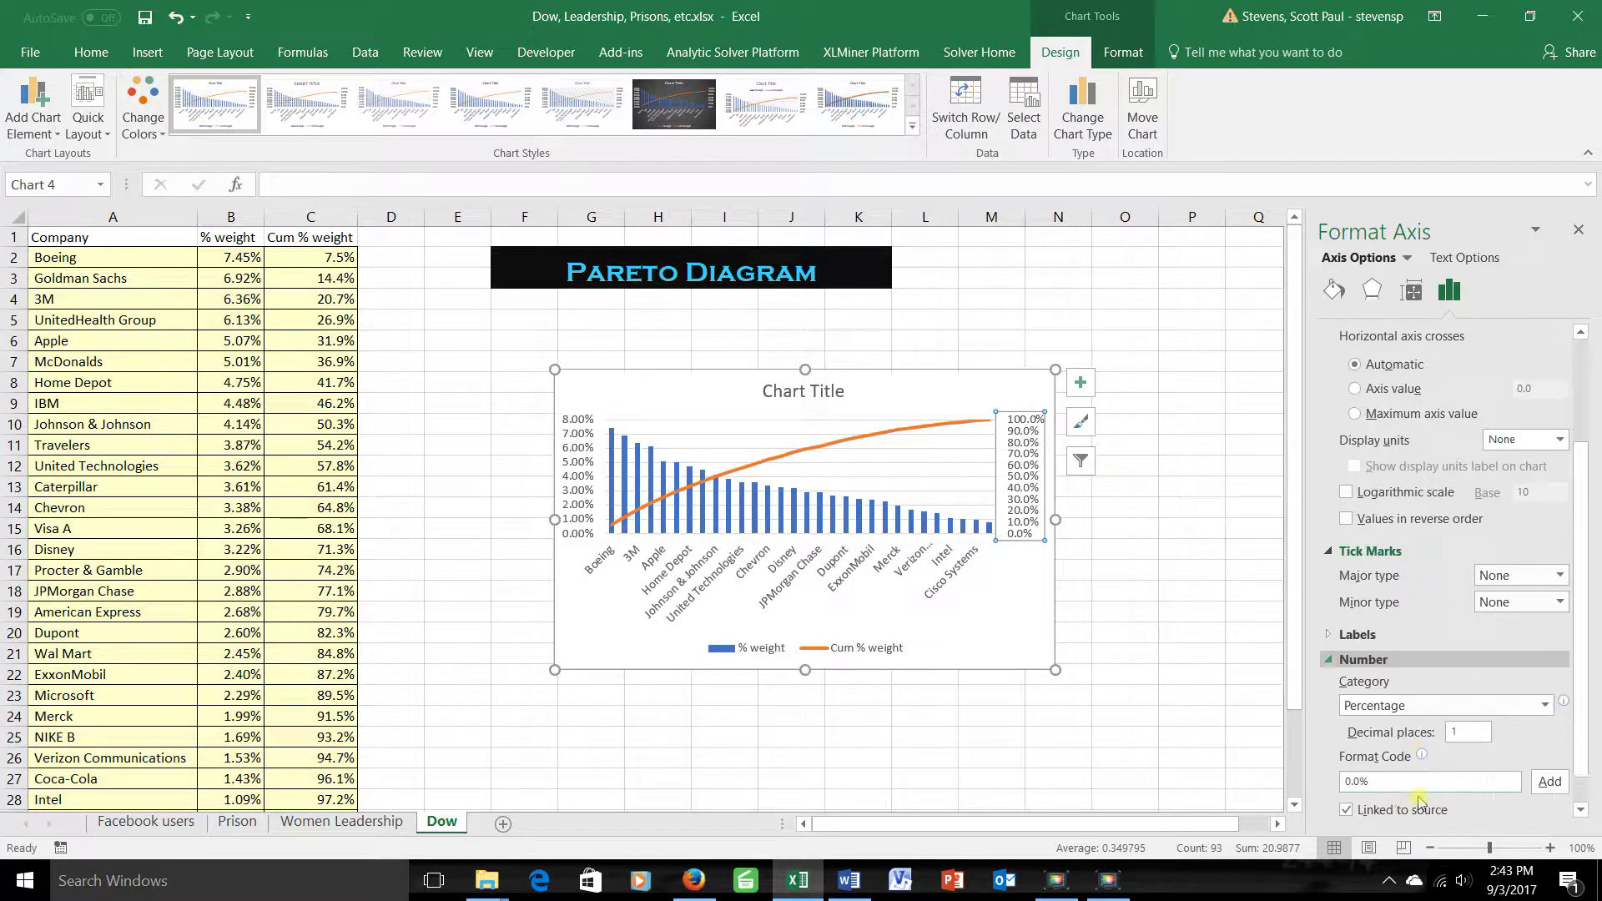
pyautogui.doubleClick(1468, 732)
pyautogui.write('0')
pyautogui.click(1191, 653)
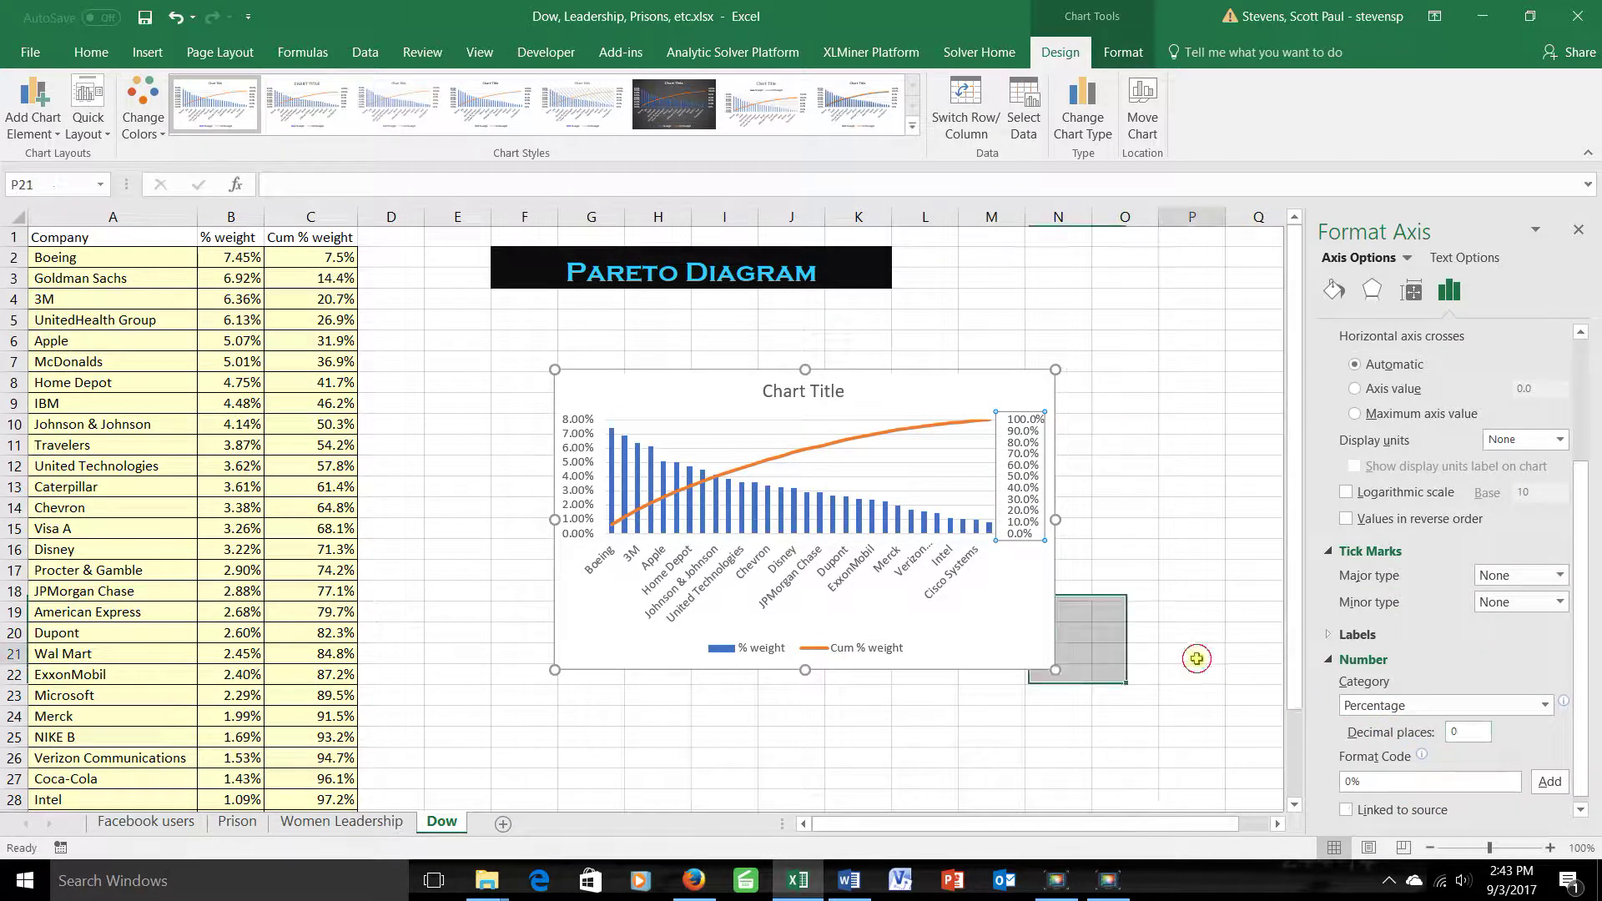
# Format the primary vertical axis labels with 0 decimal places, showing 0% to 8%
pyautogui.click(584, 477)
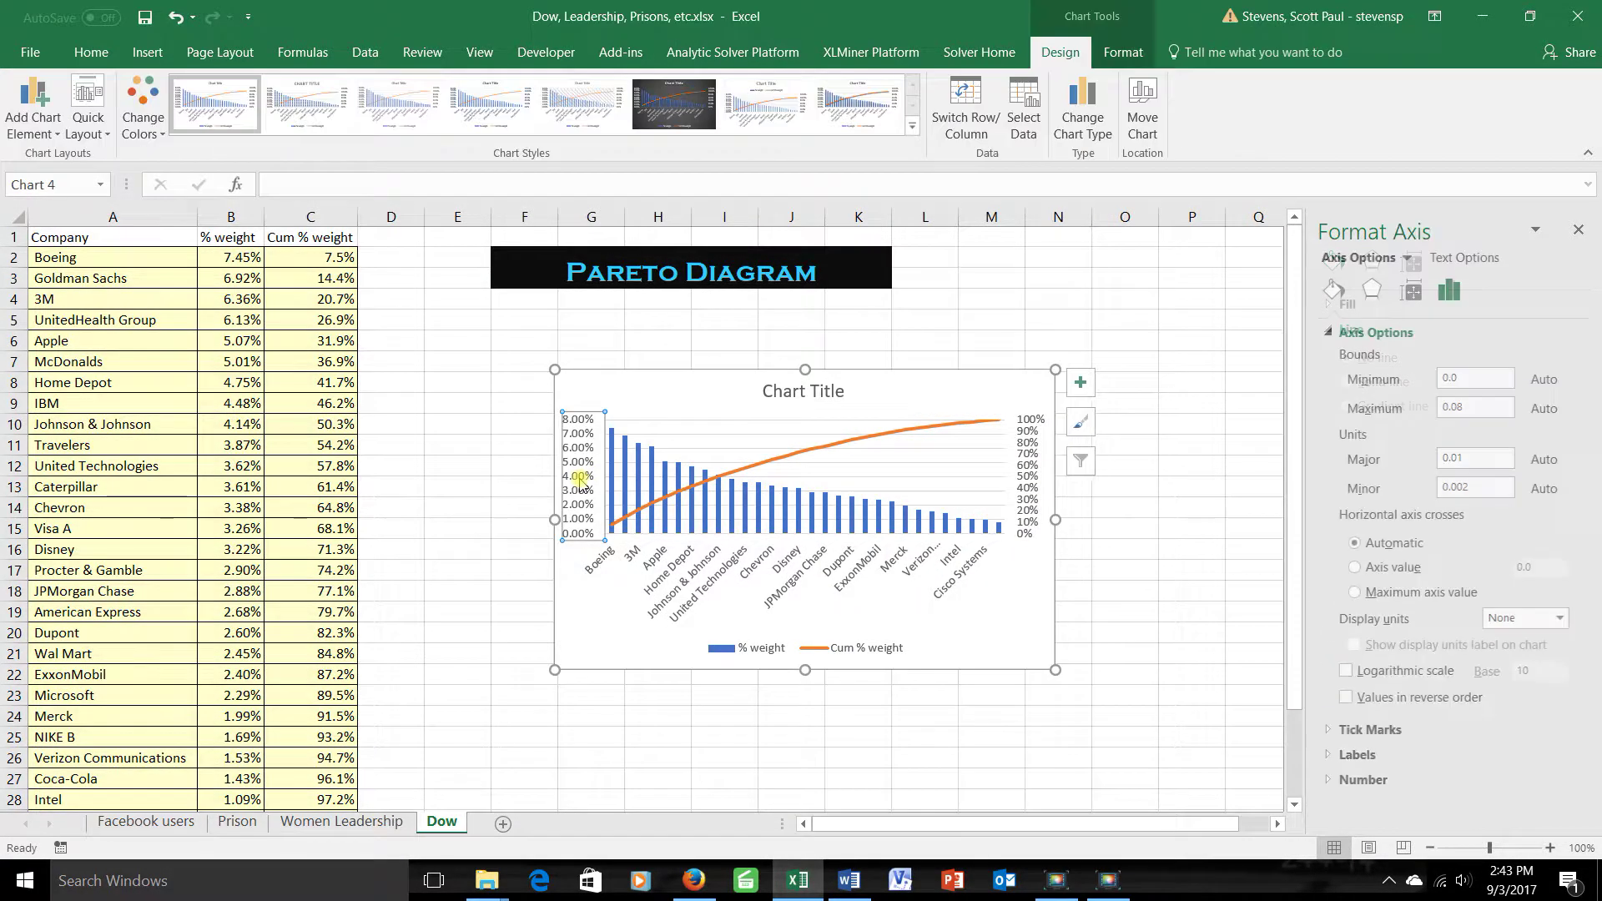
pyautogui.rightClick(584, 477)
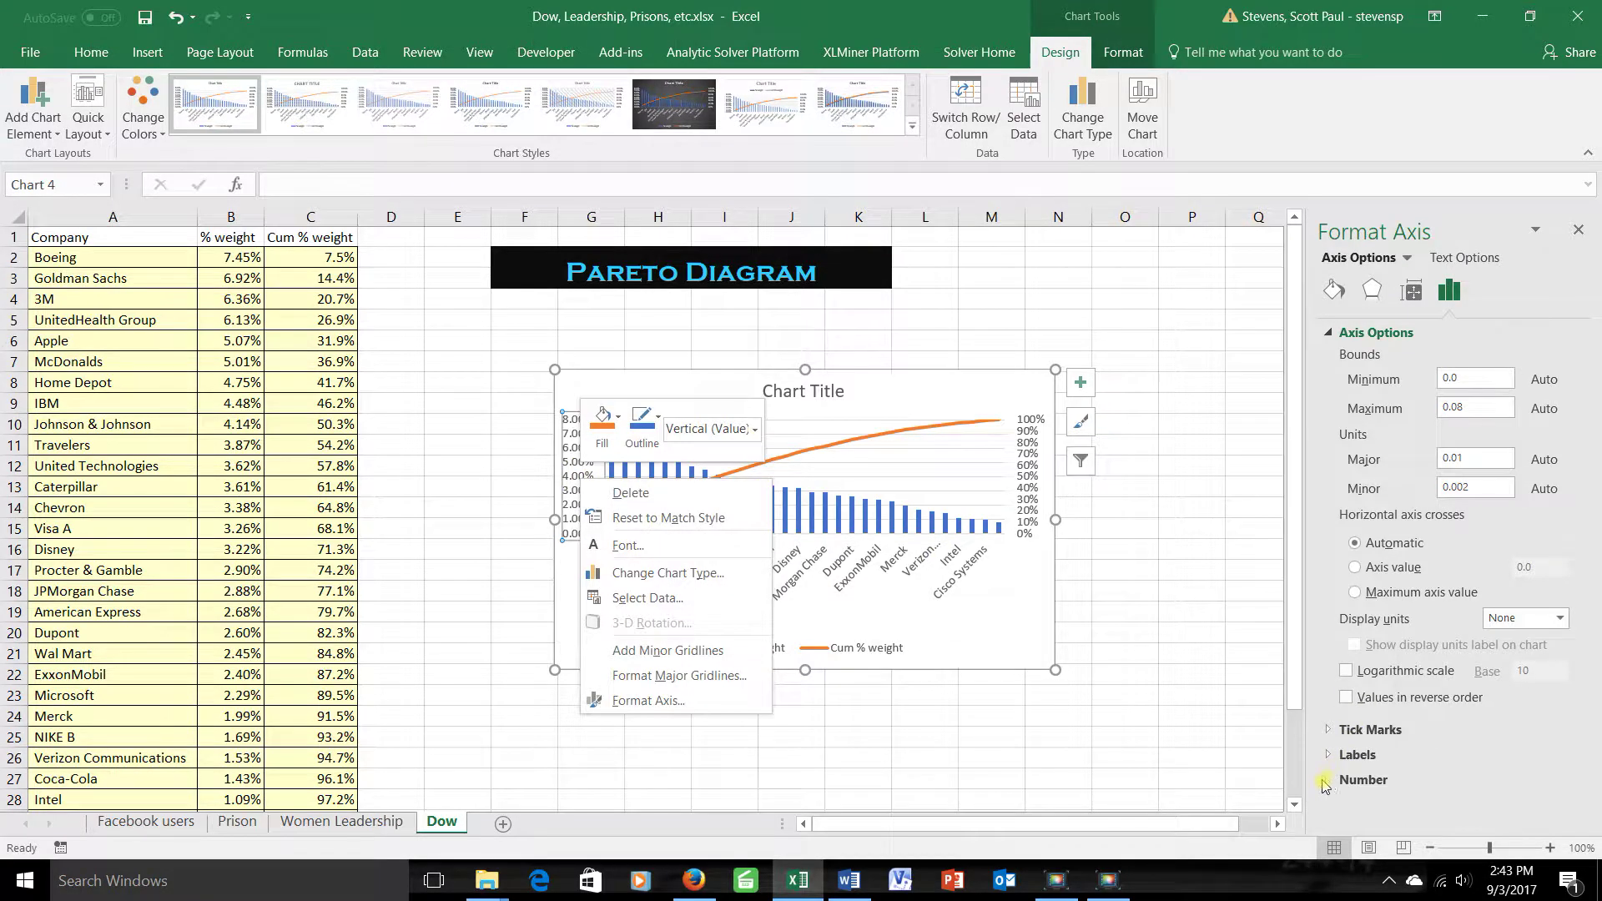
pyautogui.click(1331, 779)
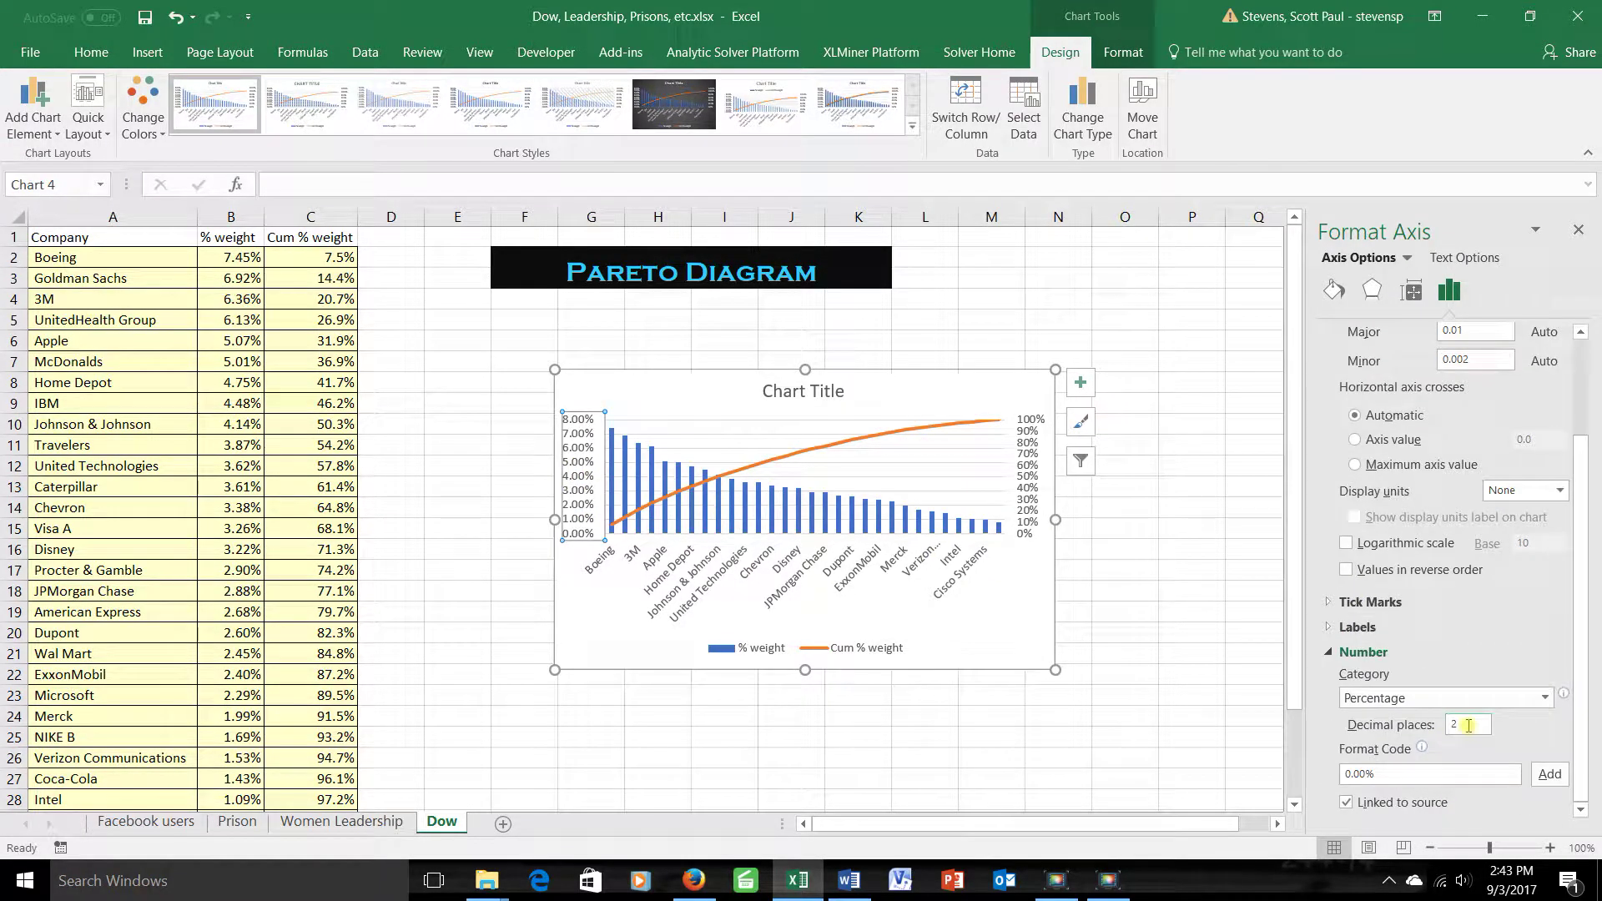
pyautogui.doubleClick(1469, 725)
pyautogui.write('0')
pyautogui.press('Return')
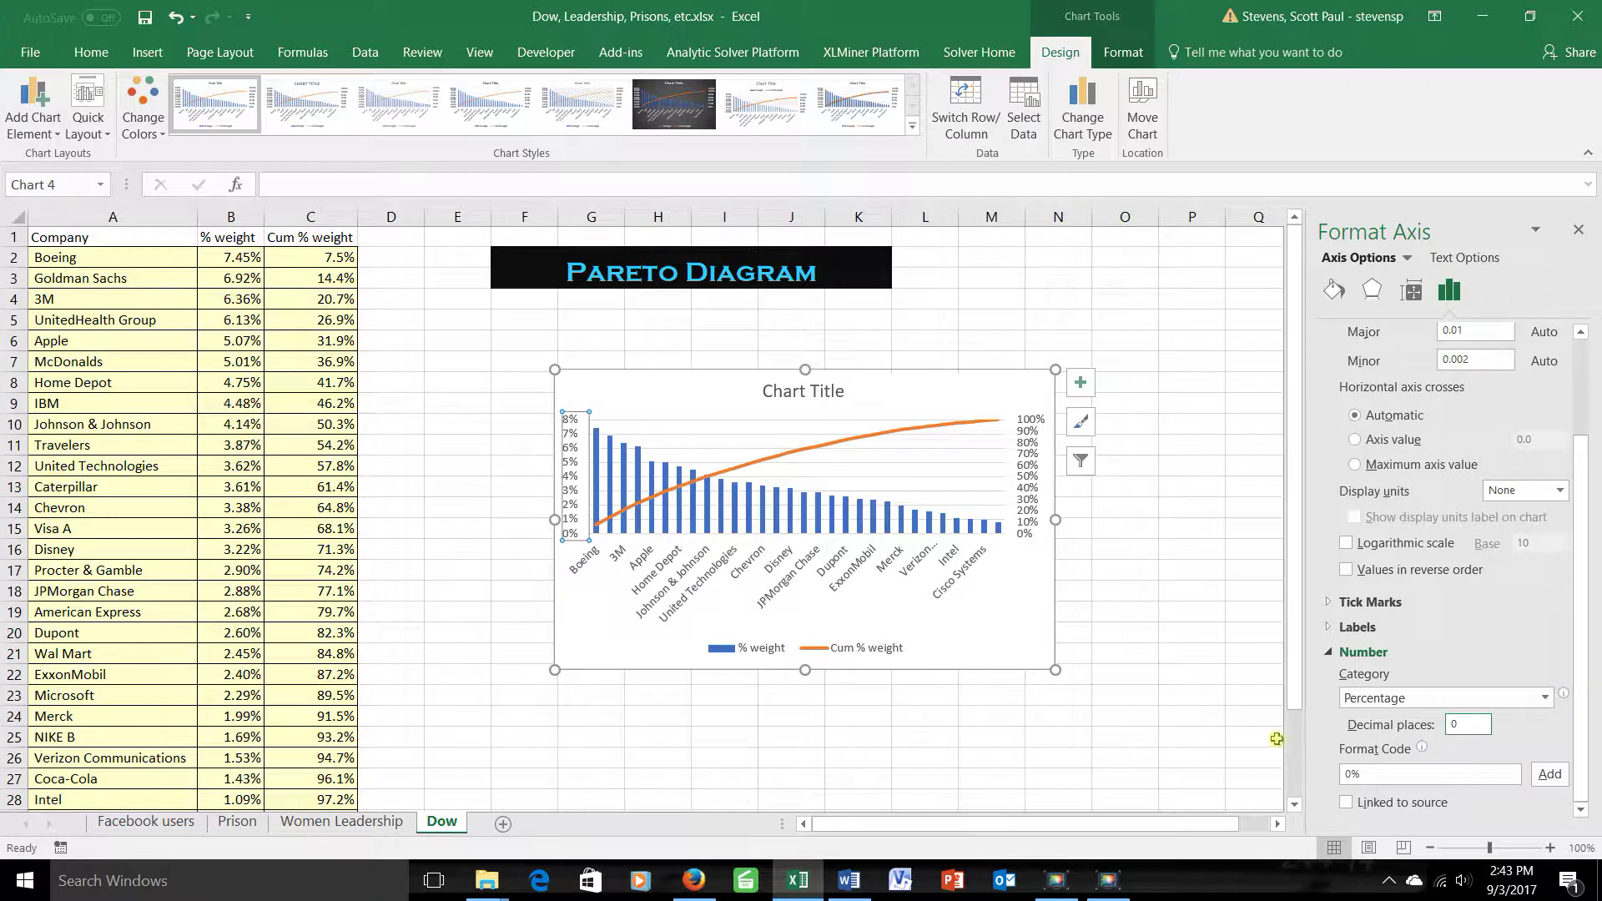
pyautogui.click(1181, 546)
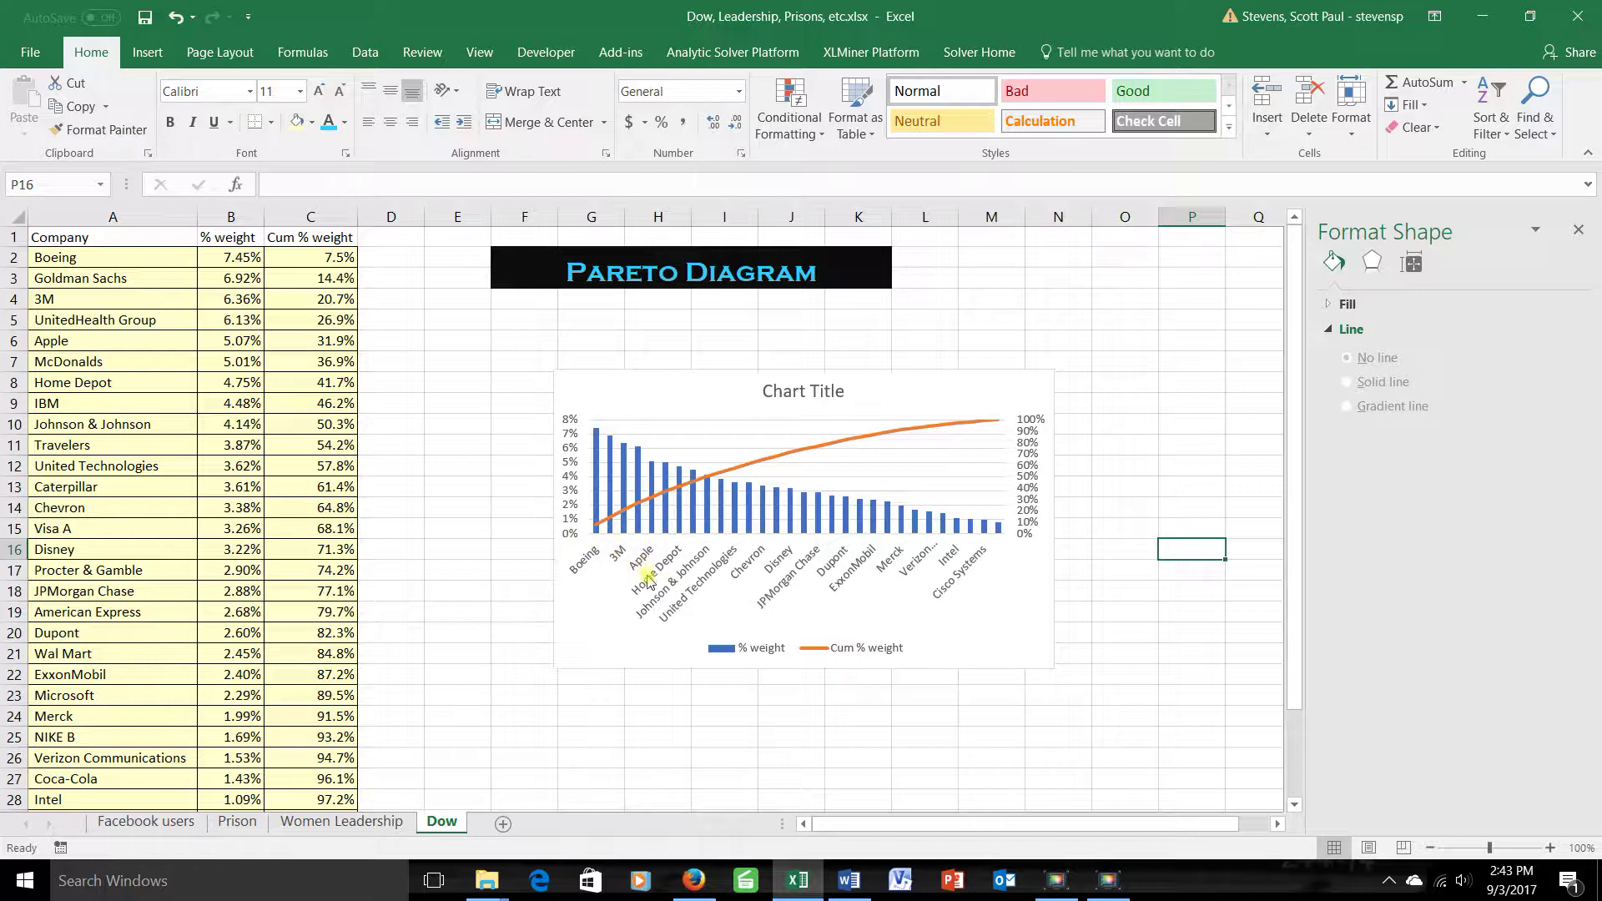
pyautogui.click(793, 574)
# Rotate the horizontal axis company labels 270° so they read vertically
pyautogui.rightClick(793, 571)
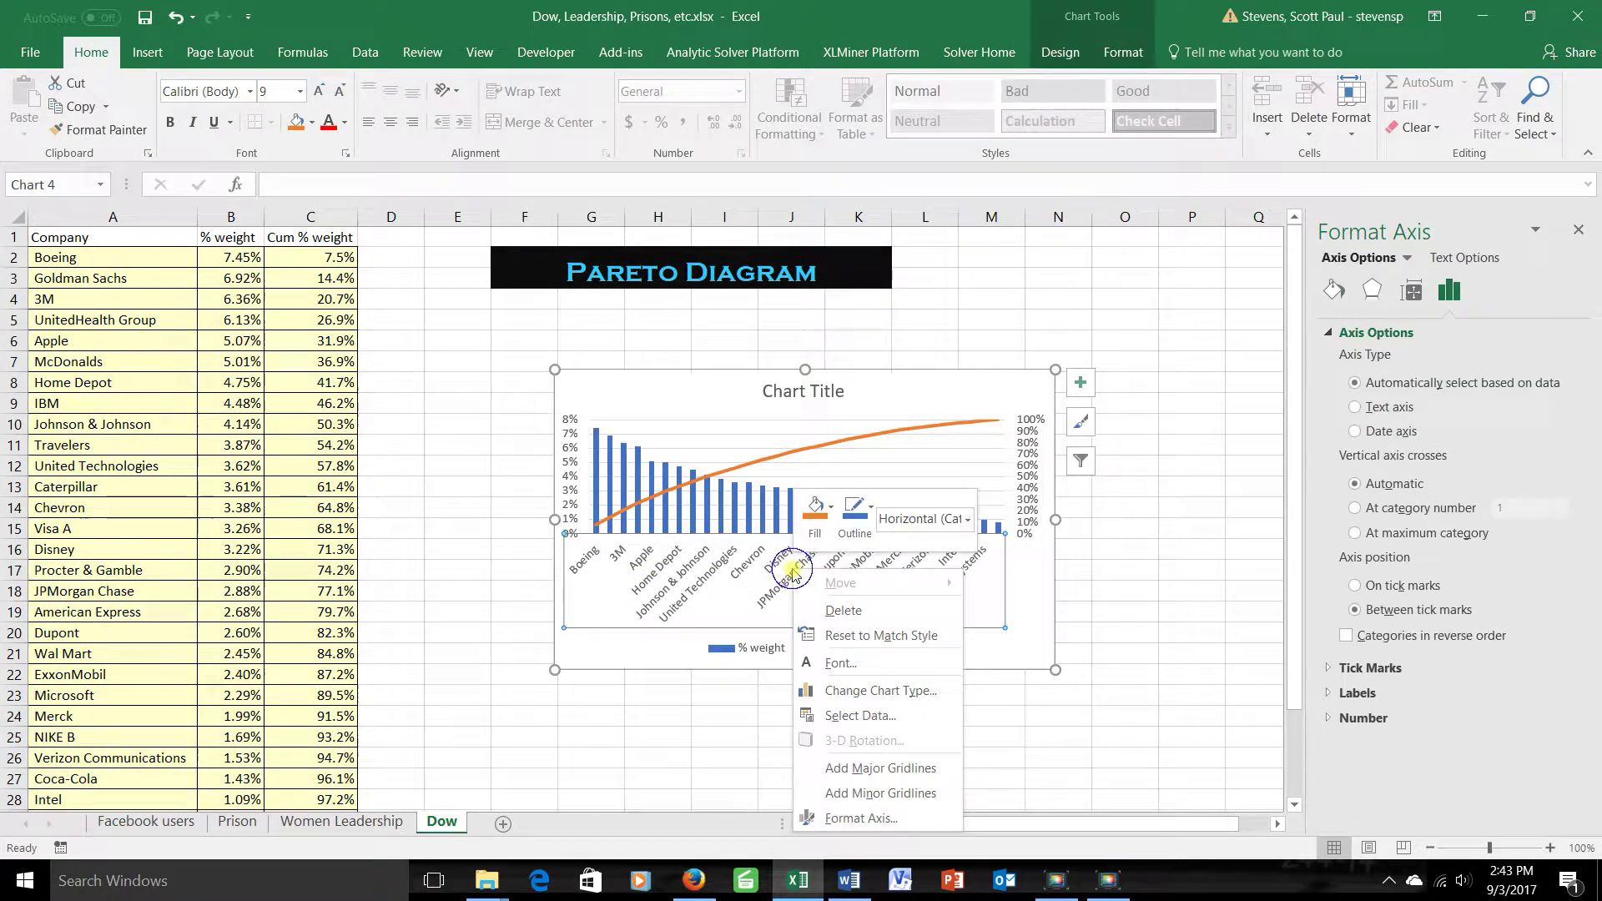
pyautogui.click(872, 818)
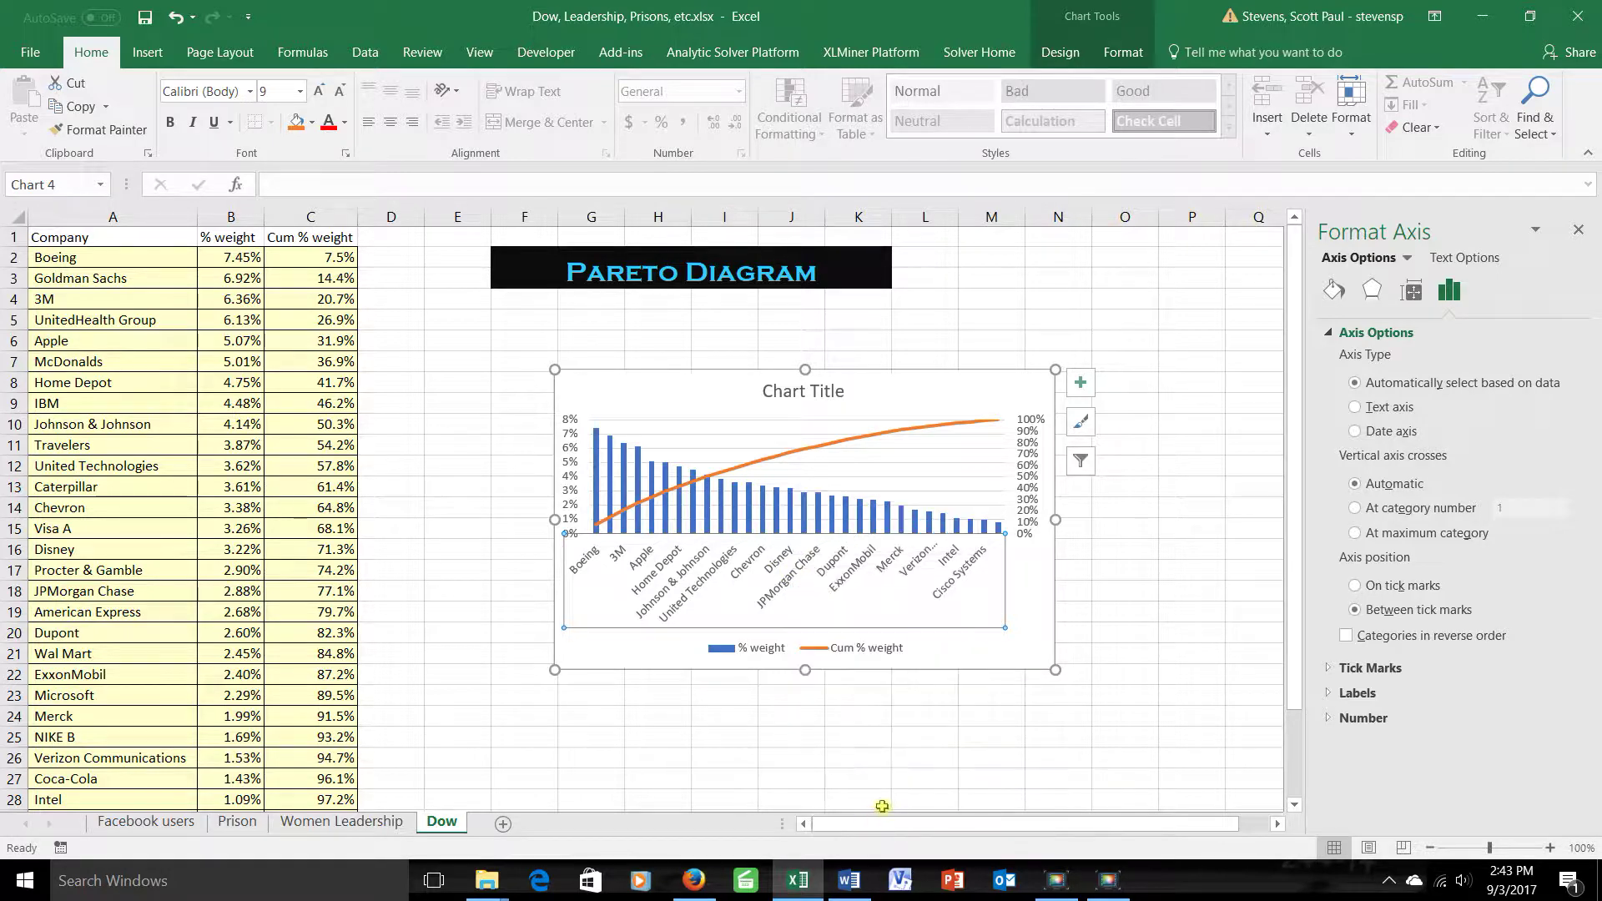
pyautogui.click(1412, 291)
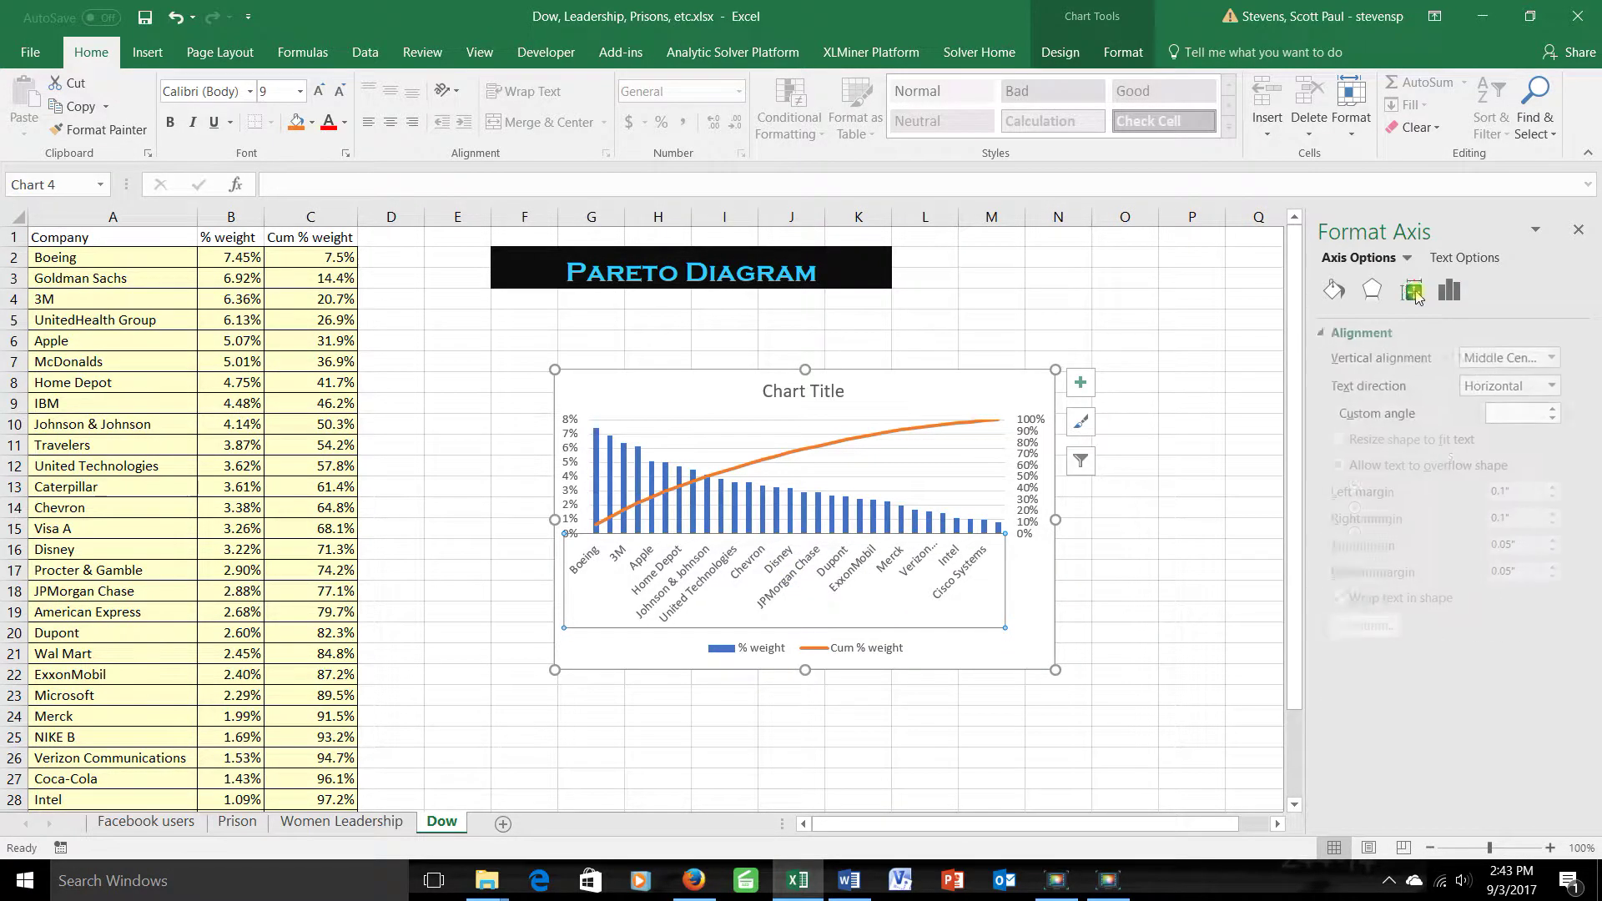
pyautogui.click(1560, 386)
pyautogui.click(1447, 551)
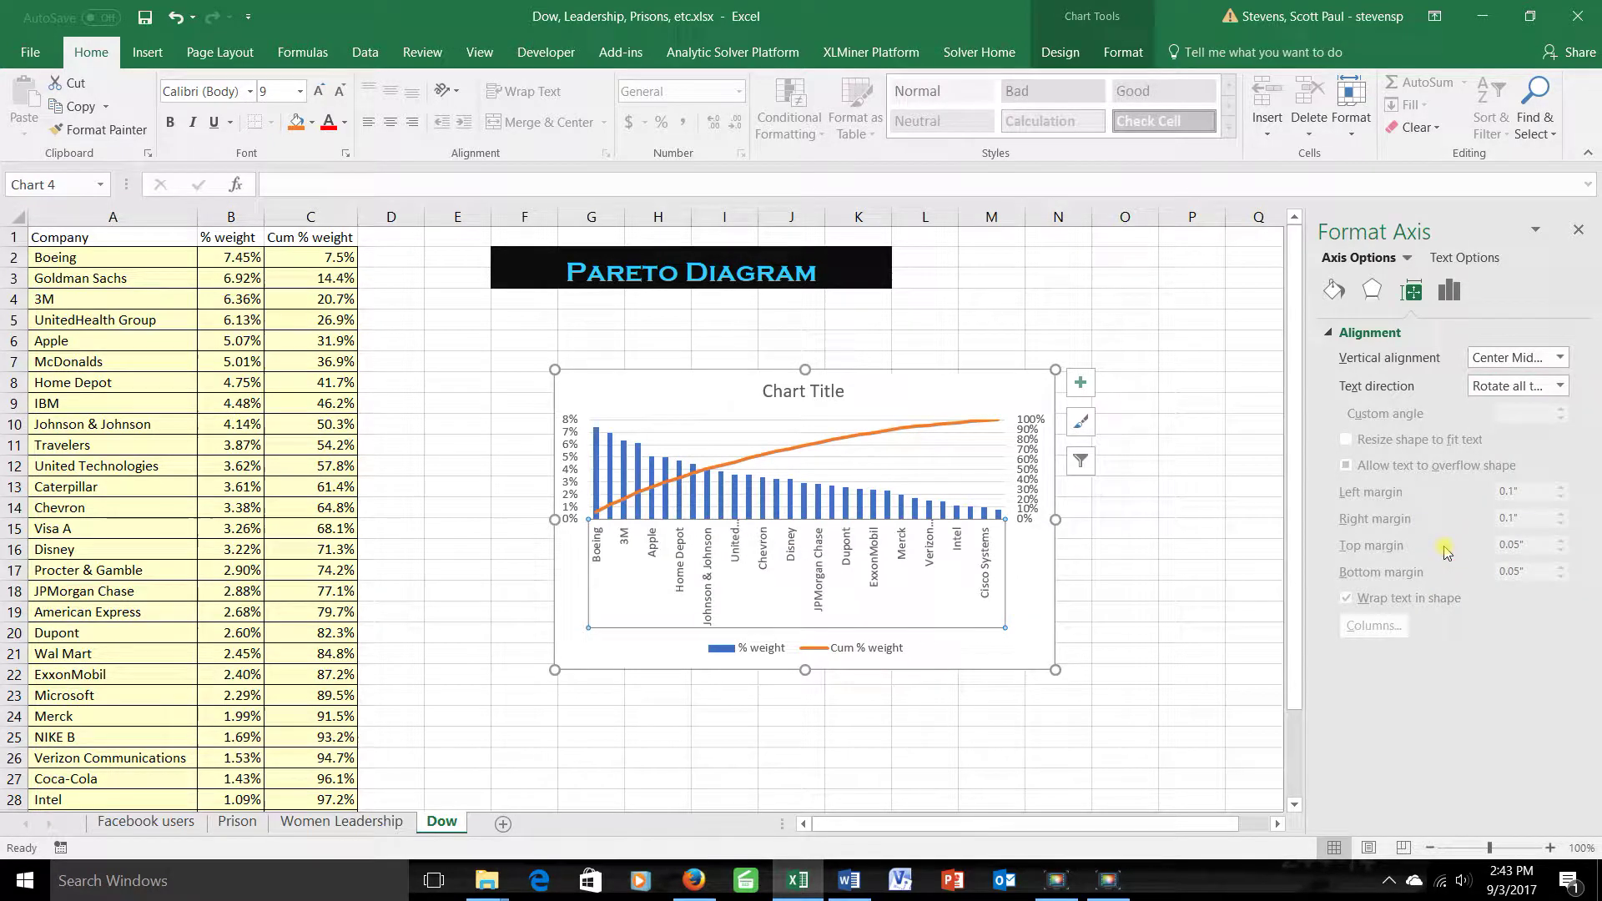
# Set the label interval unit to 1 so every company shows, and stretch the chart taller
pyautogui.click(1449, 293)
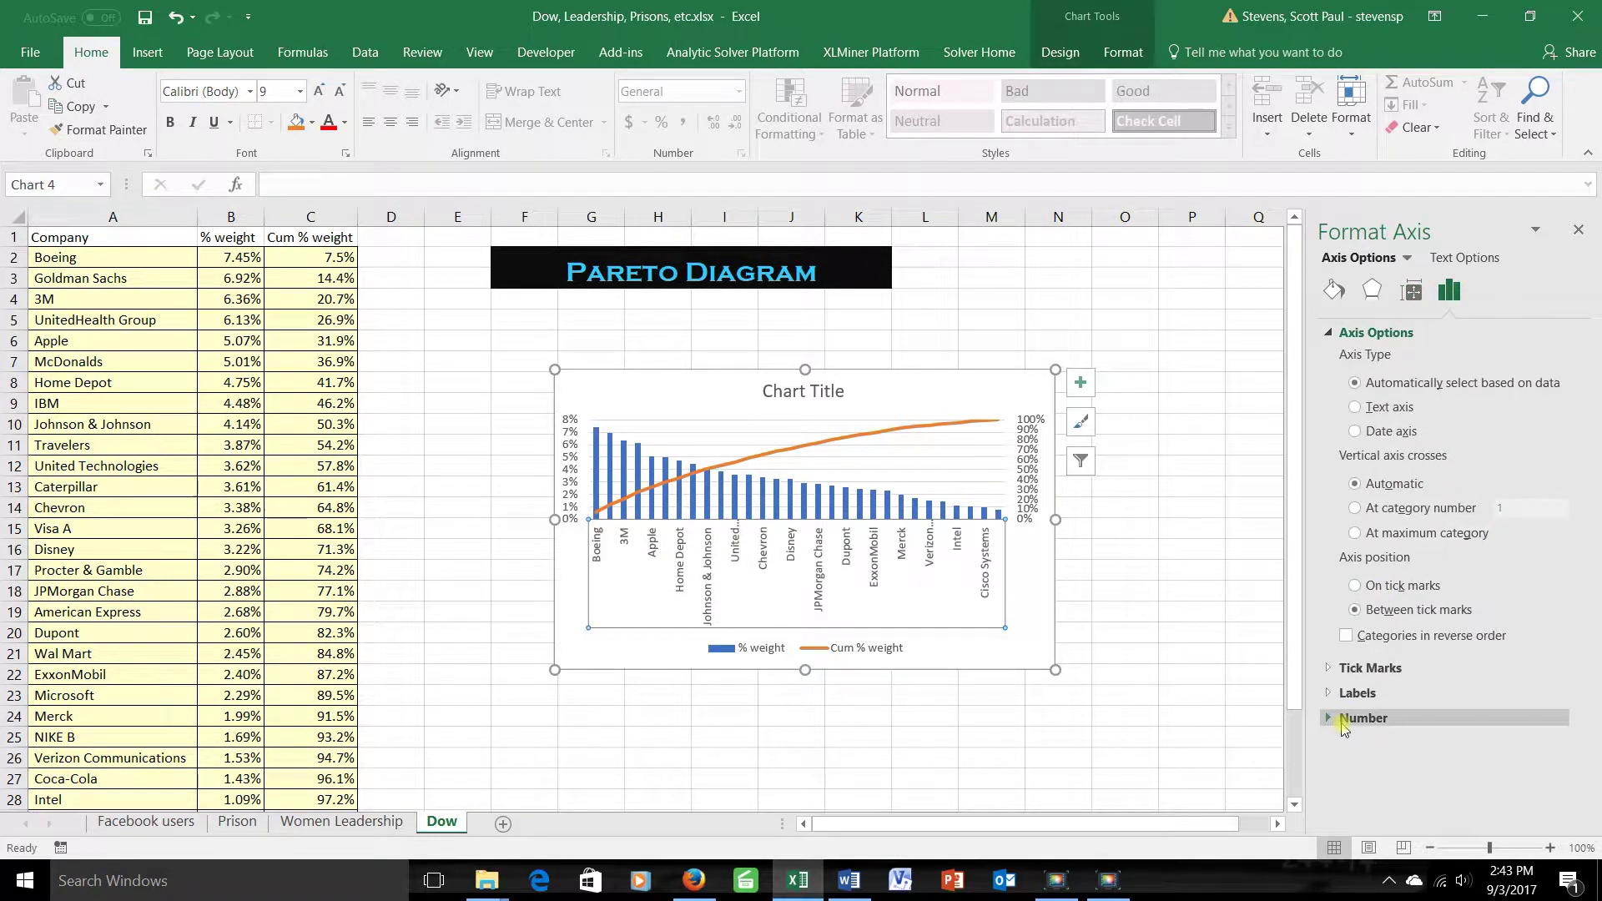
pyautogui.click(1331, 694)
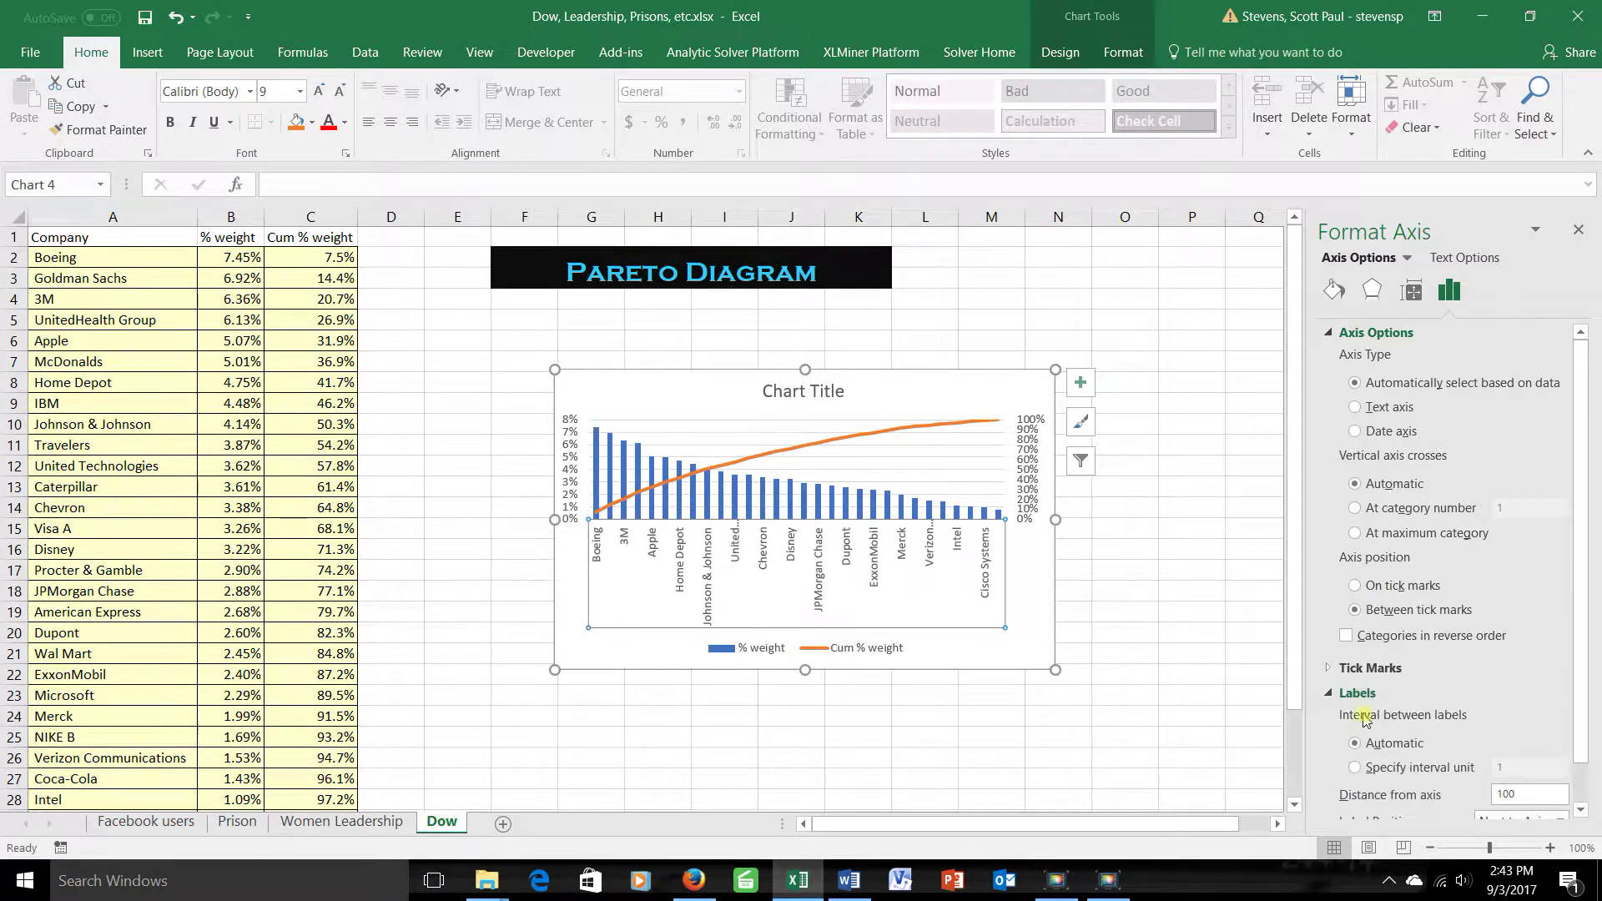
pyautogui.click(1356, 769)
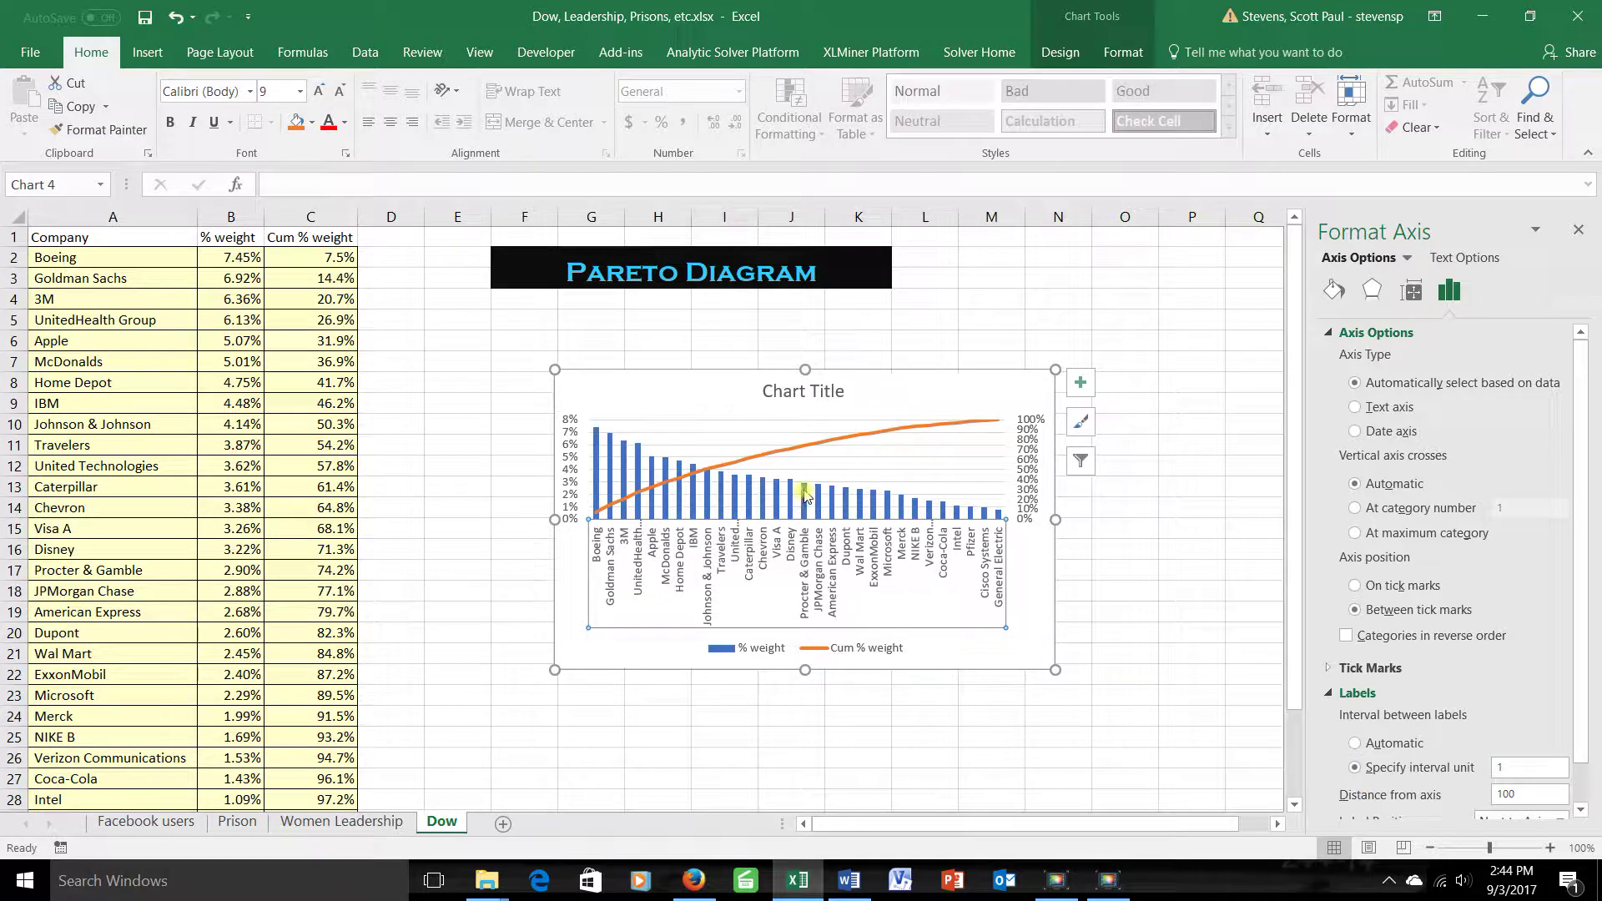
pyautogui.moveTo(804, 668); pyautogui.dragTo(804, 734)
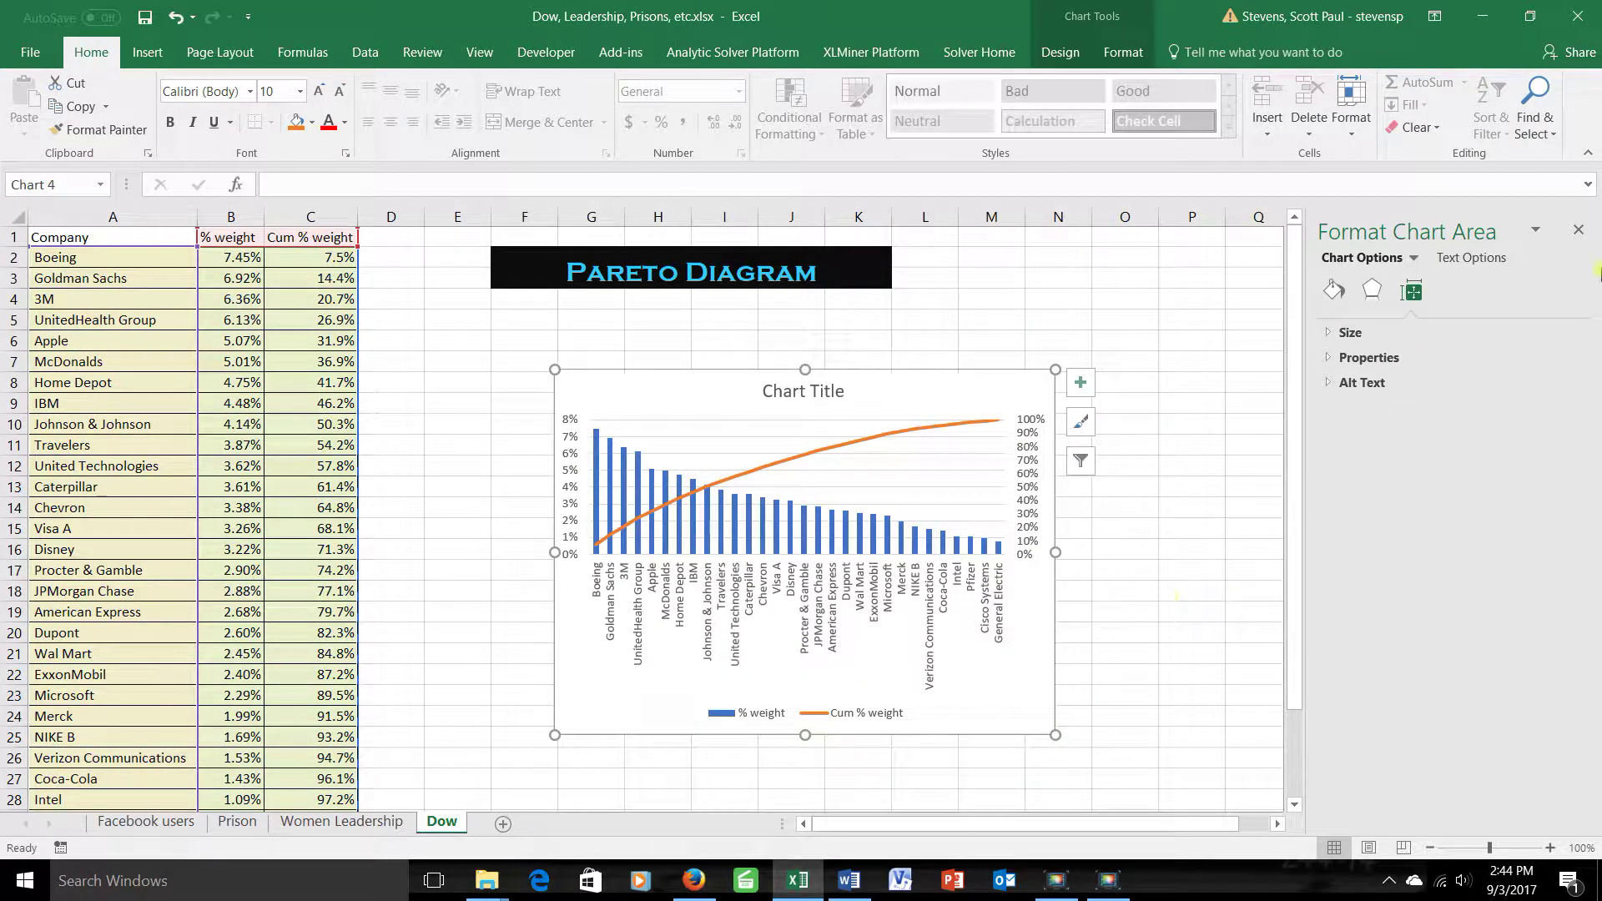
# Close the Format pane, then reopen and close Format Axis for the cumulative axis
pyautogui.click(1579, 230)
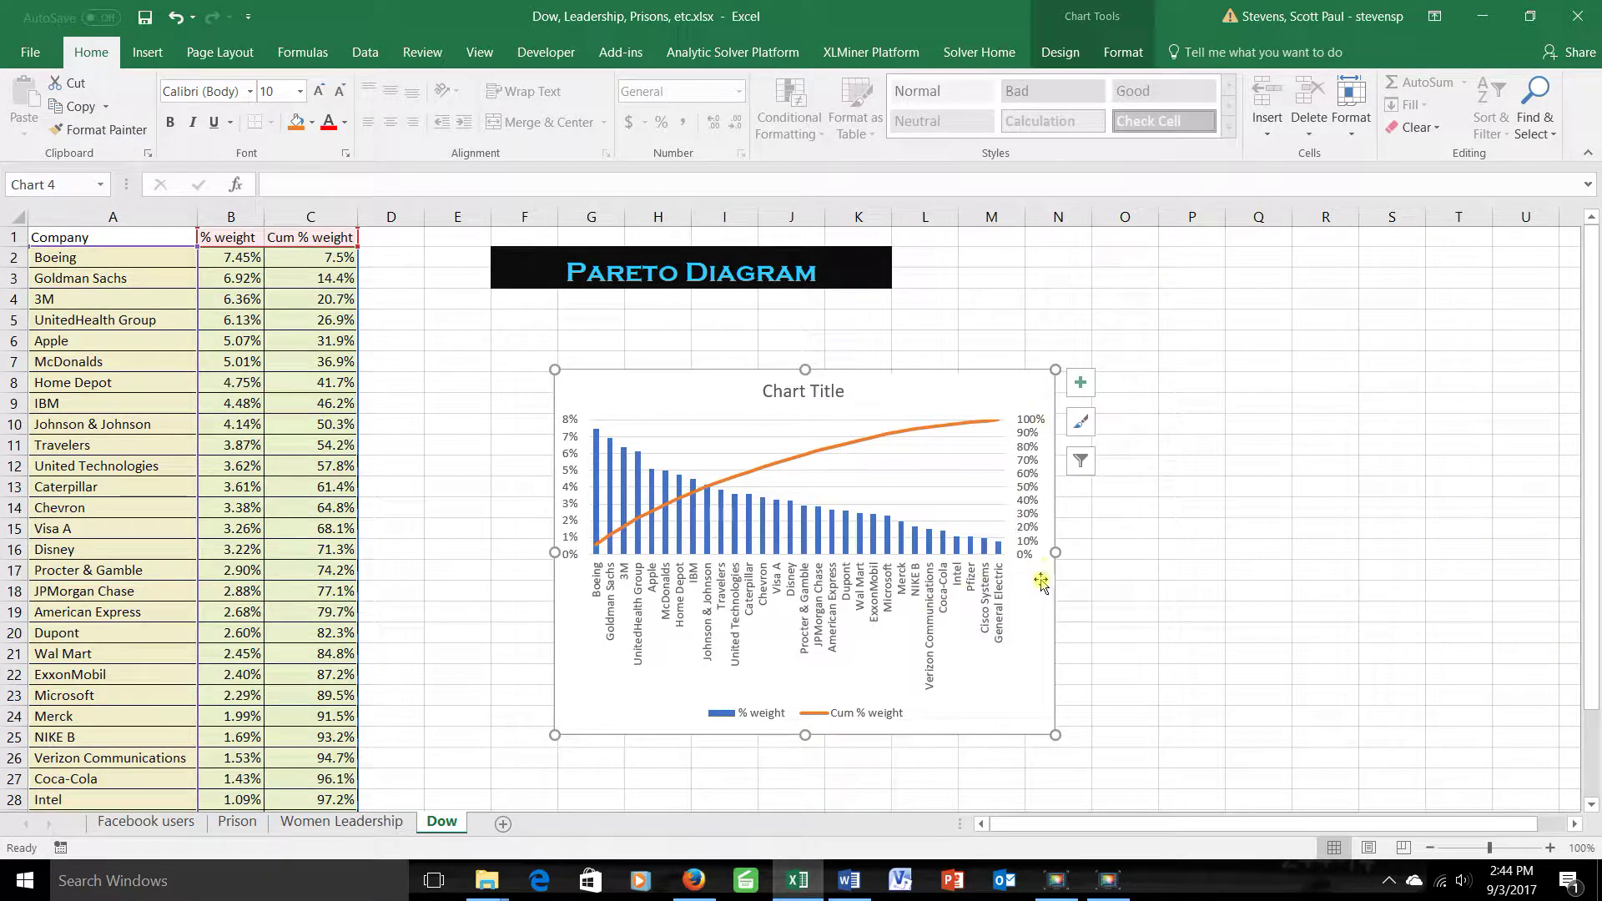
pyautogui.click(1027, 476)
pyautogui.click(1026, 476)
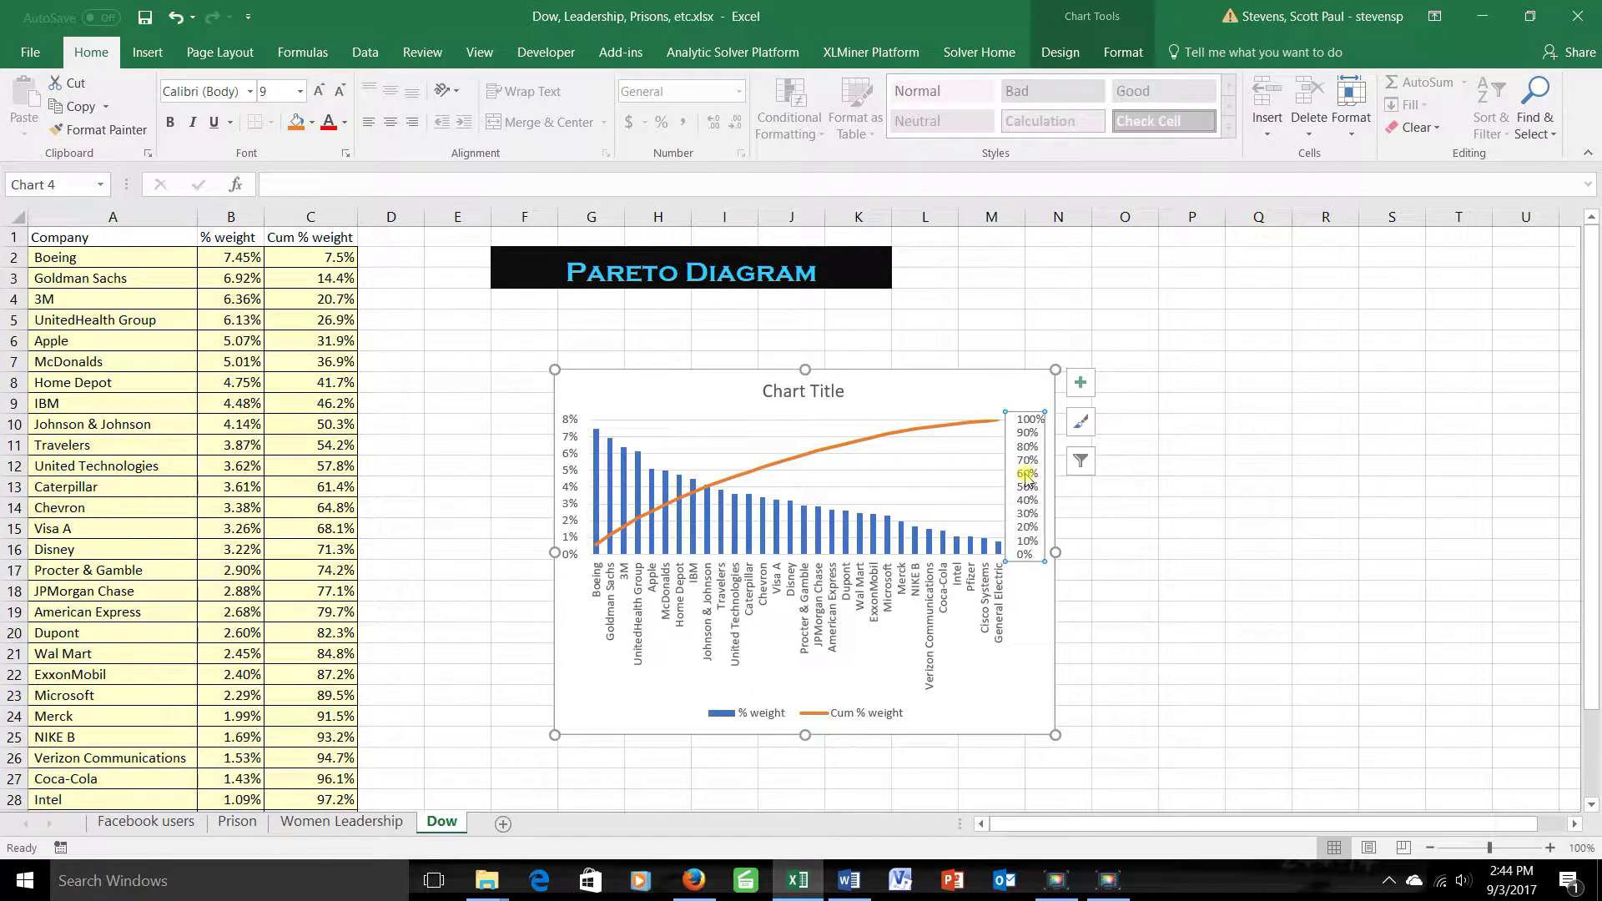
pyautogui.rightClick(1027, 477)
pyautogui.click(1072, 693)
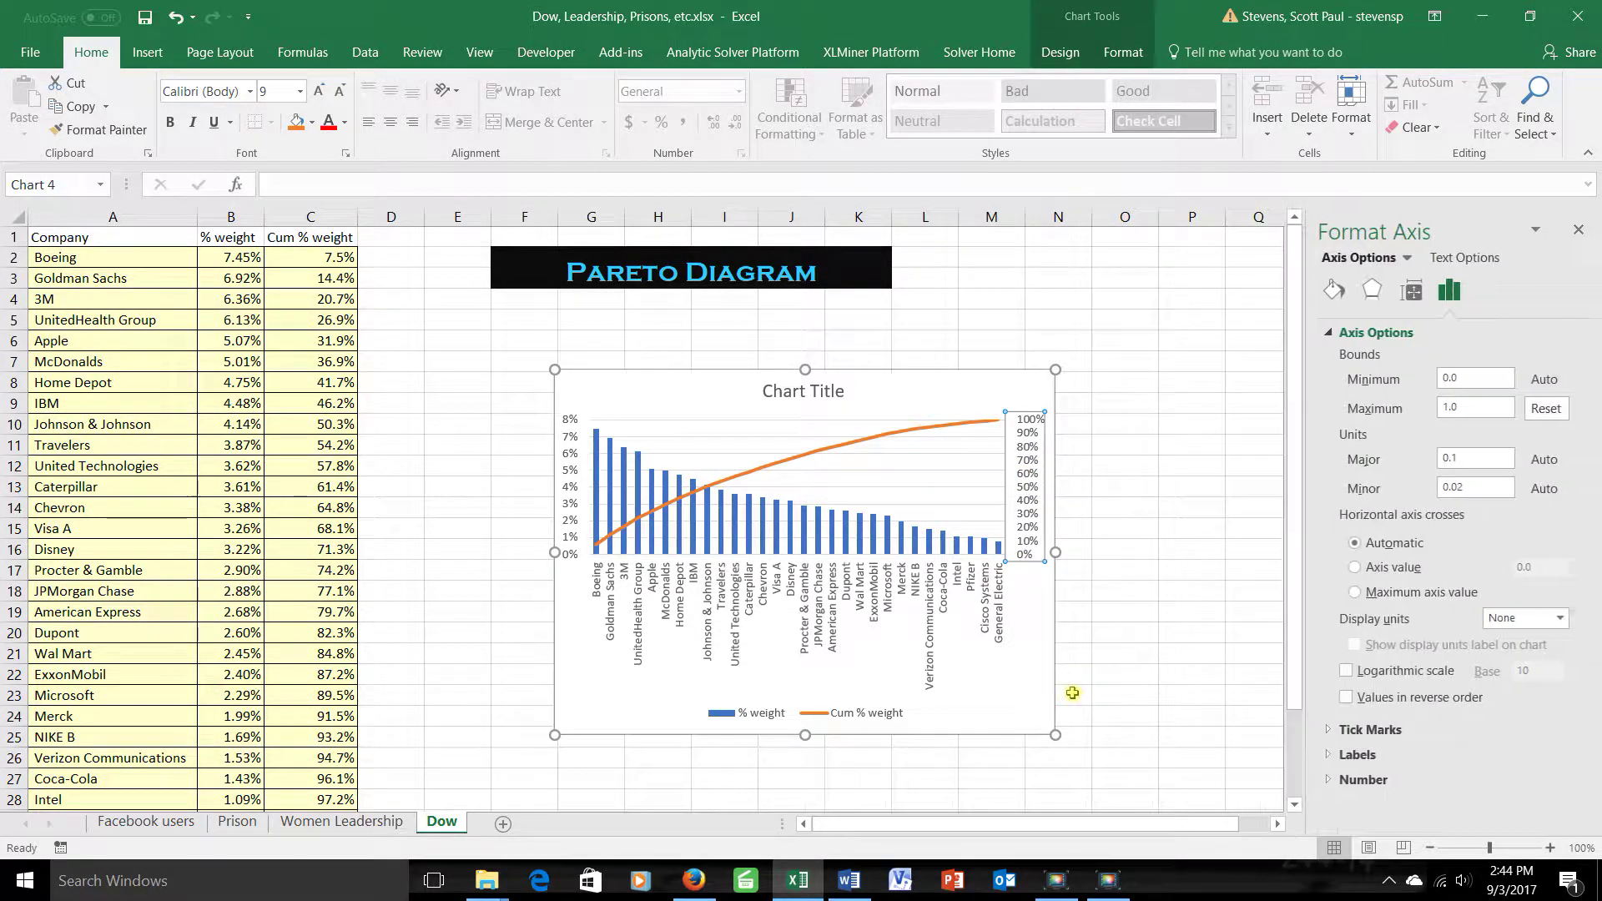
pyautogui.click(1578, 230)
# Add a Secondary Vertical axis title and set its text to 'Cum Rel Frequency'
pyautogui.click(1014, 695)
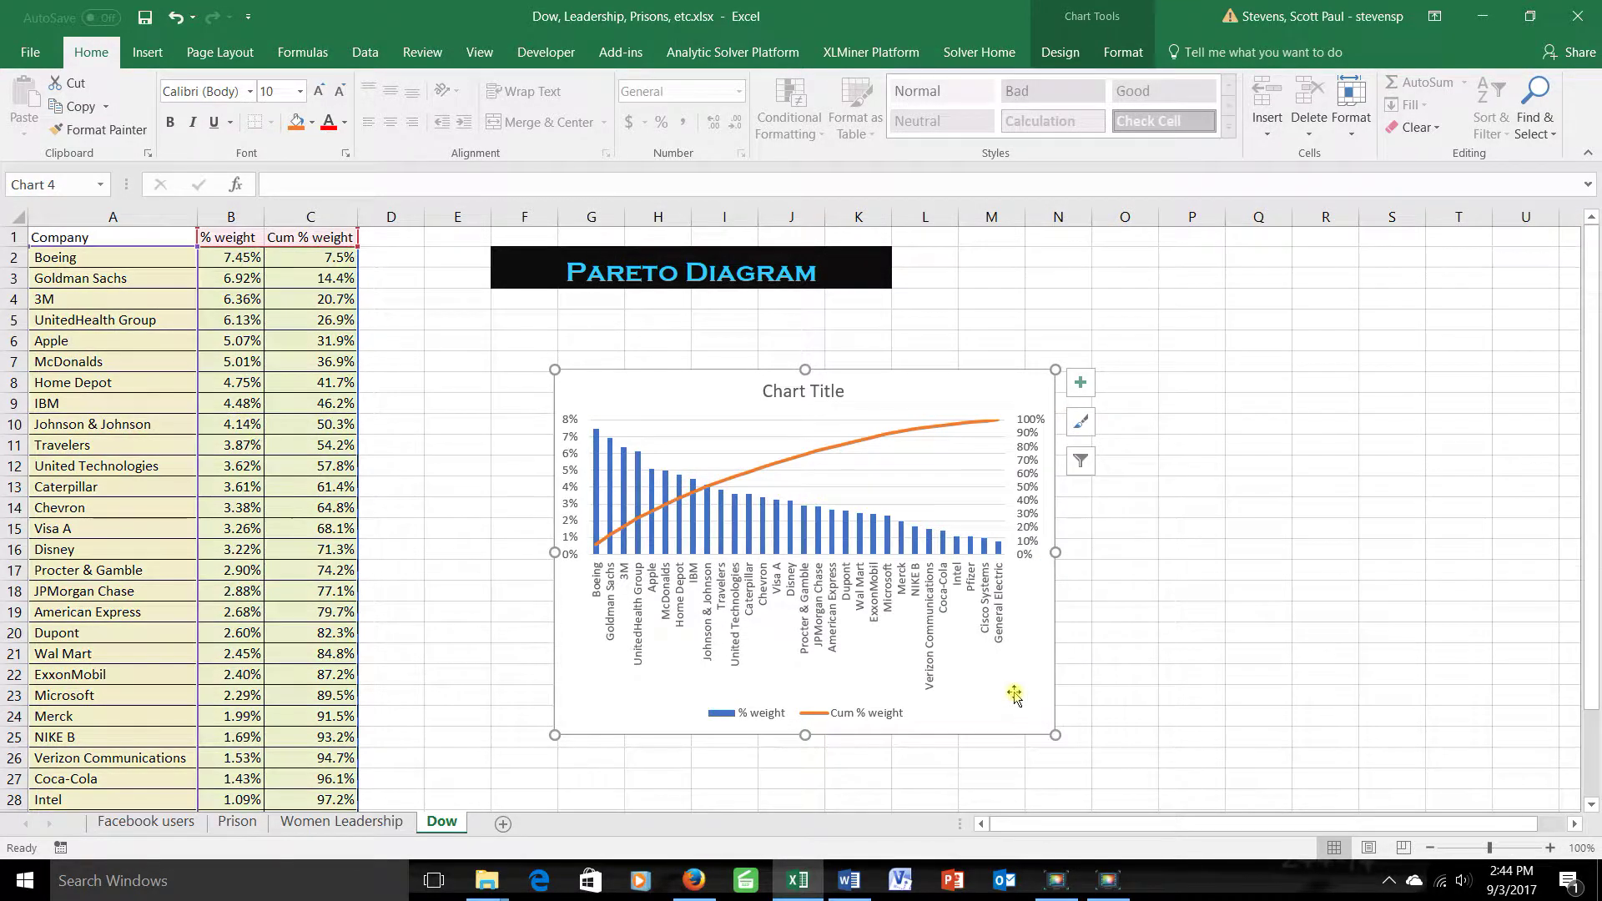
pyautogui.click(1071, 59)
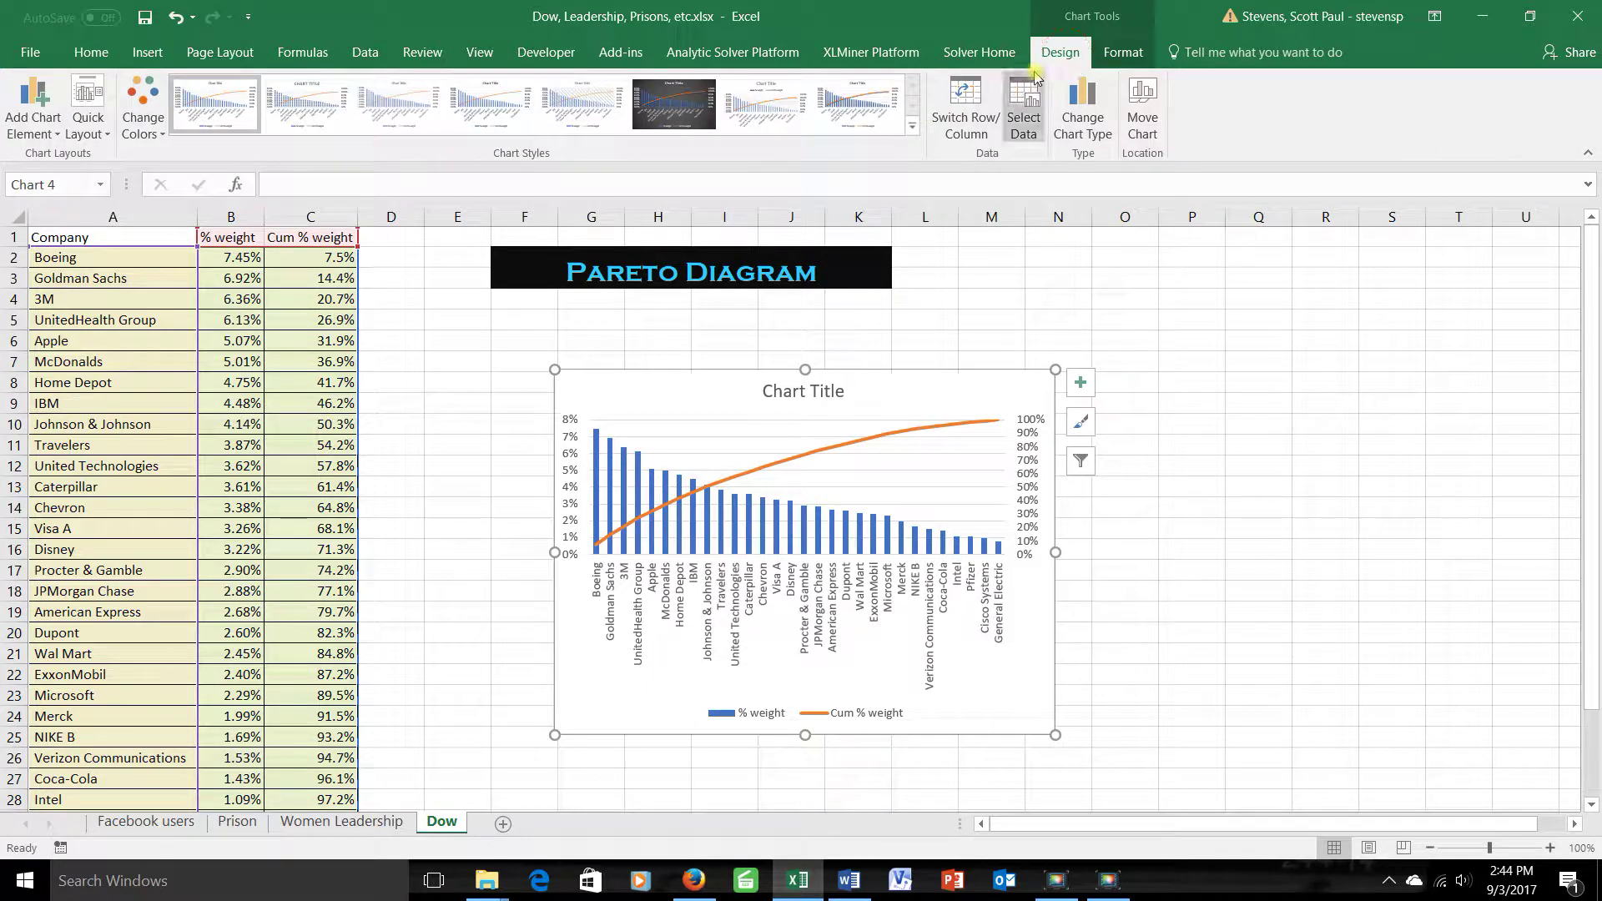
pyautogui.click(36, 98)
pyautogui.moveTo(59, 184)
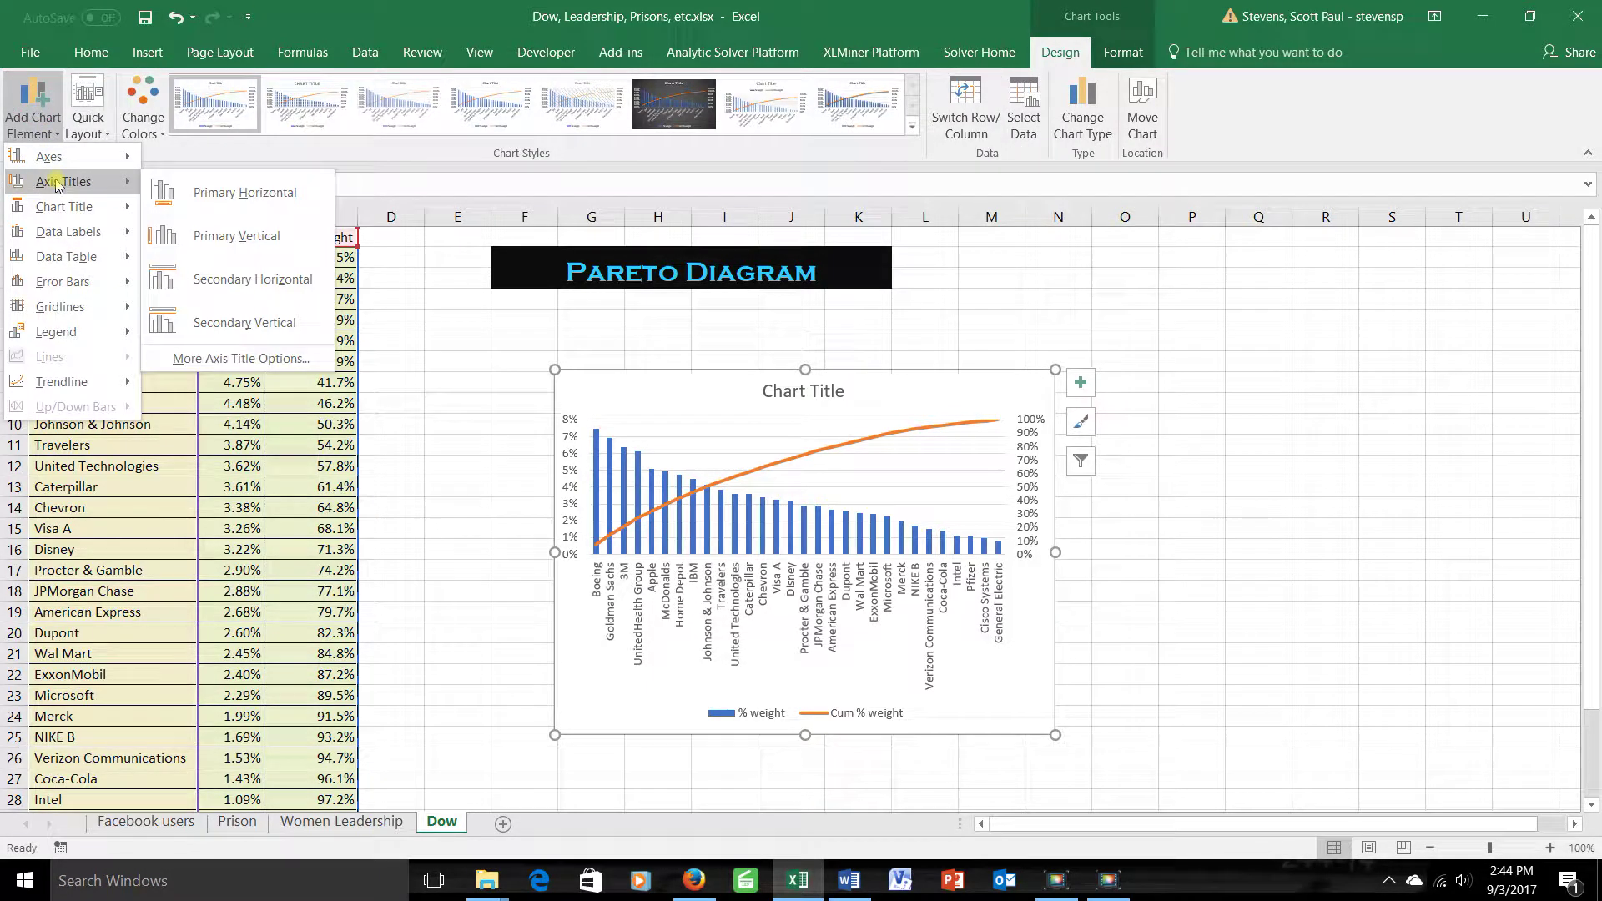
pyautogui.click(242, 323)
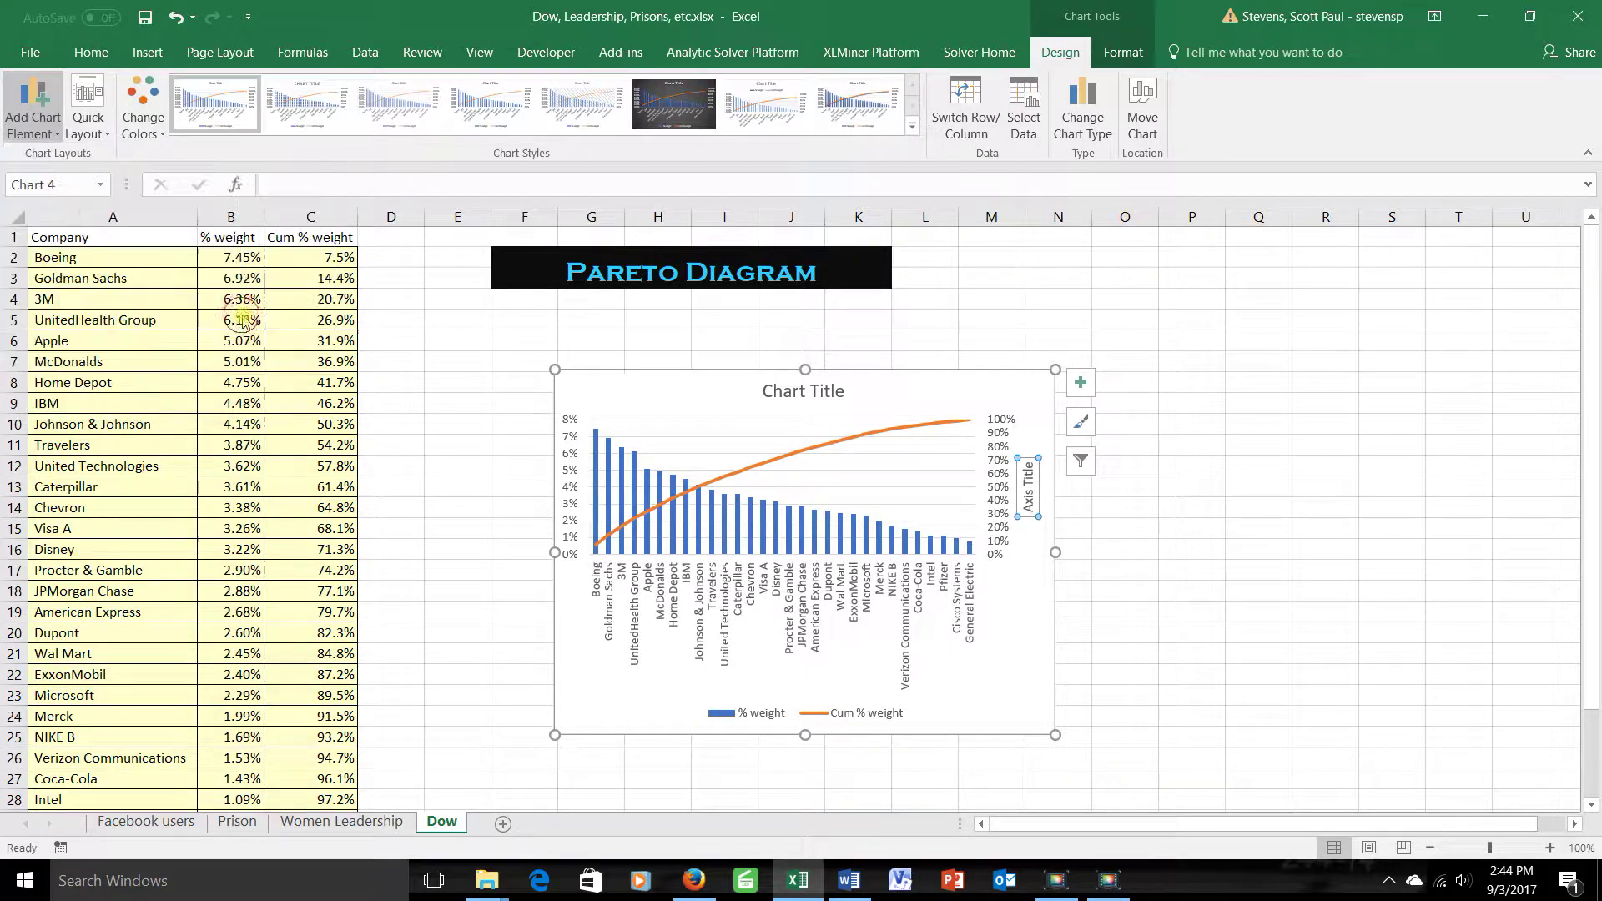
pyautogui.click(426, 193)
pyautogui.write('Cum Re')
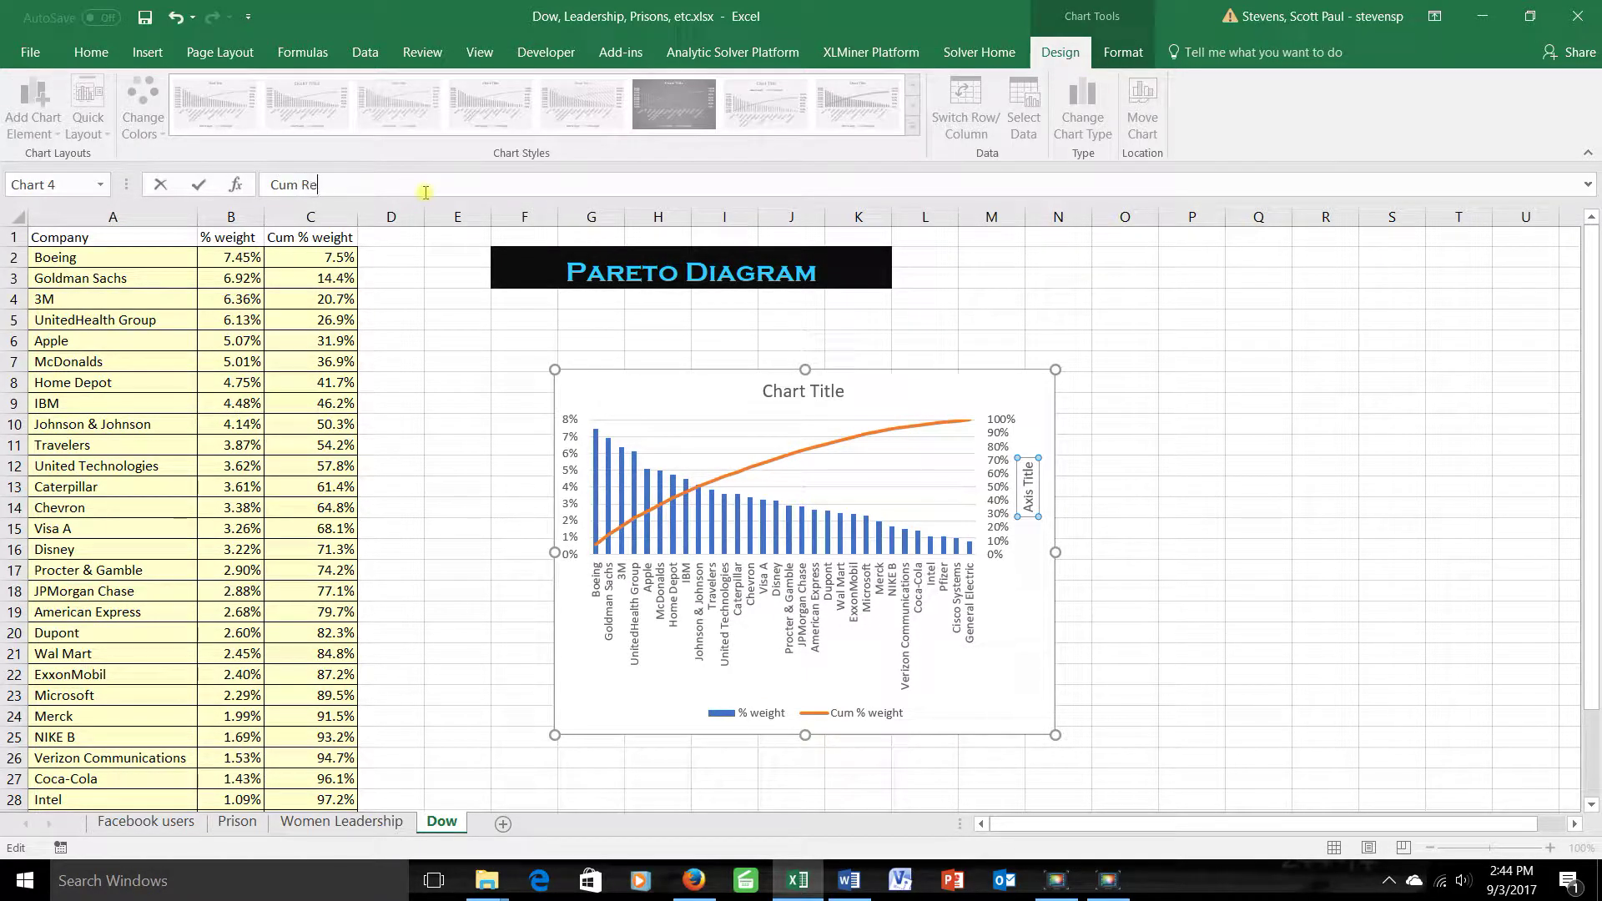
pyautogui.write('l Frequency')
pyautogui.press('Return')
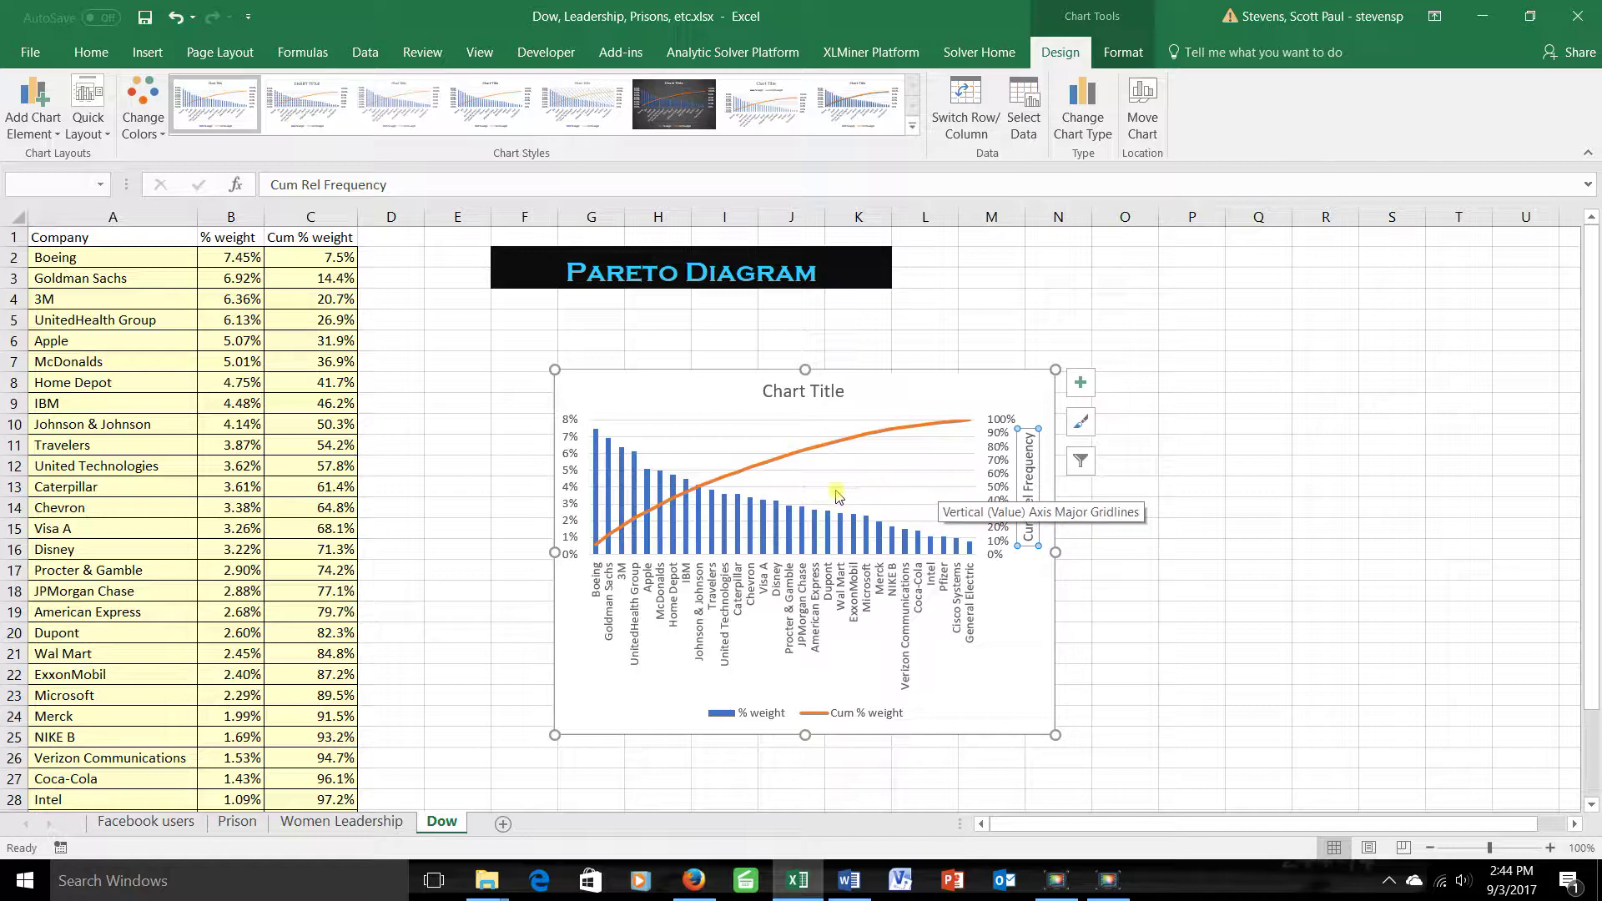
pyautogui.moveTo(699, 490)
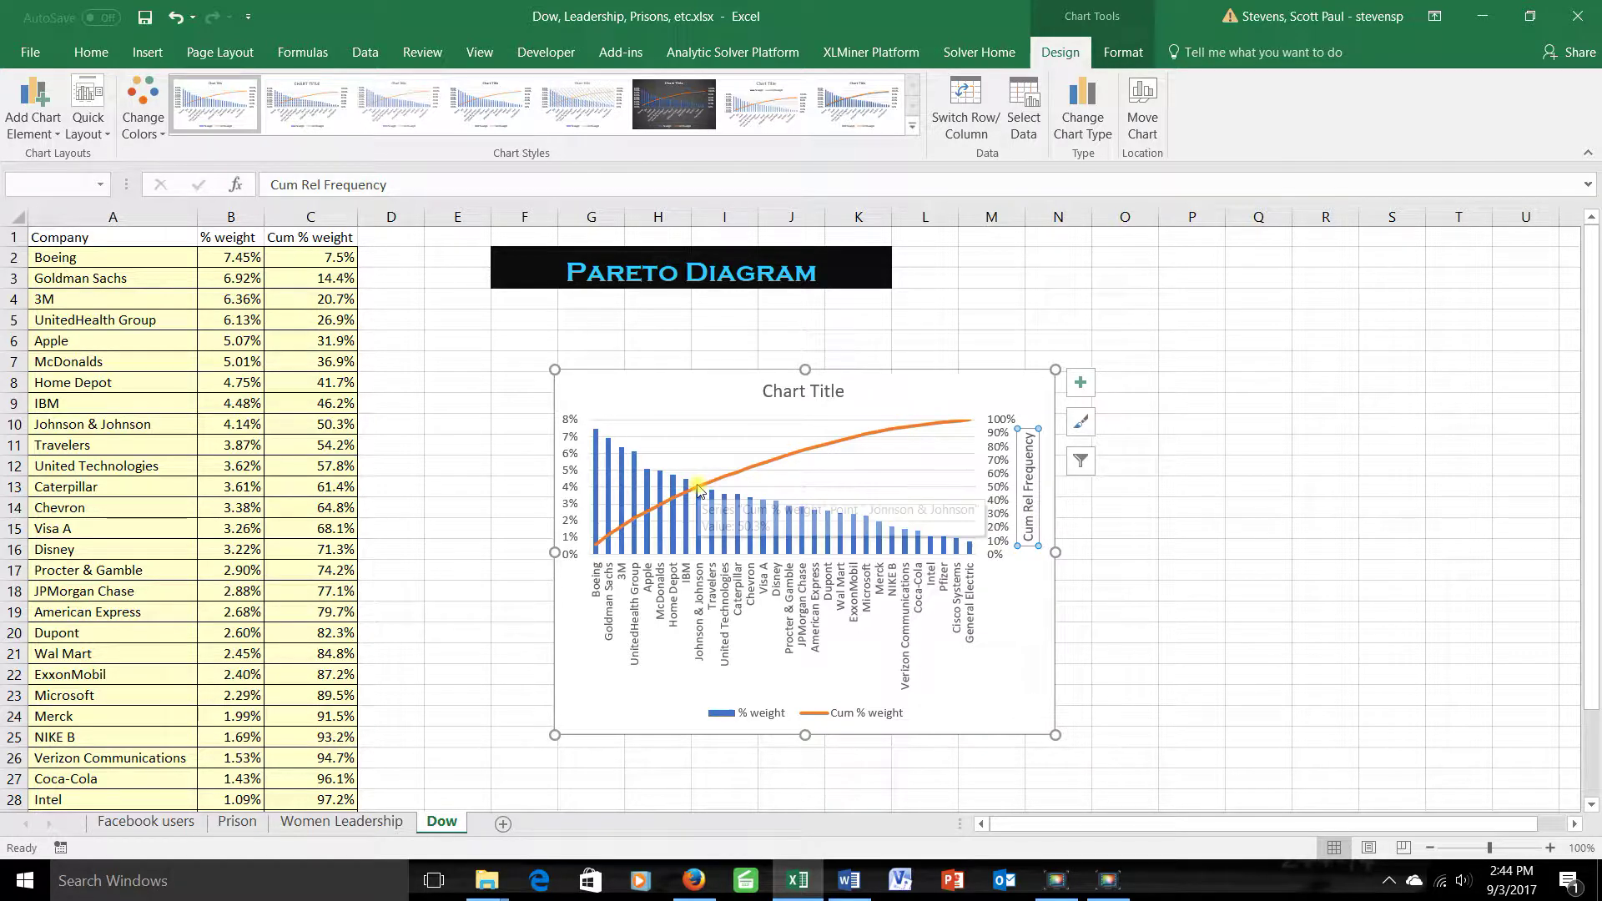